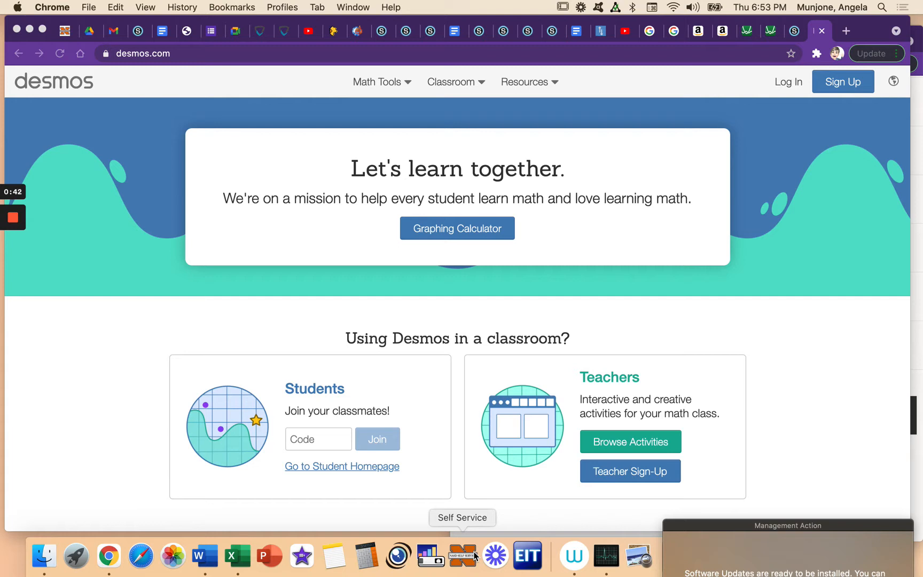
Step: Open a blank graph in the graphing calculator from the Desmos homepage
click(453, 231)
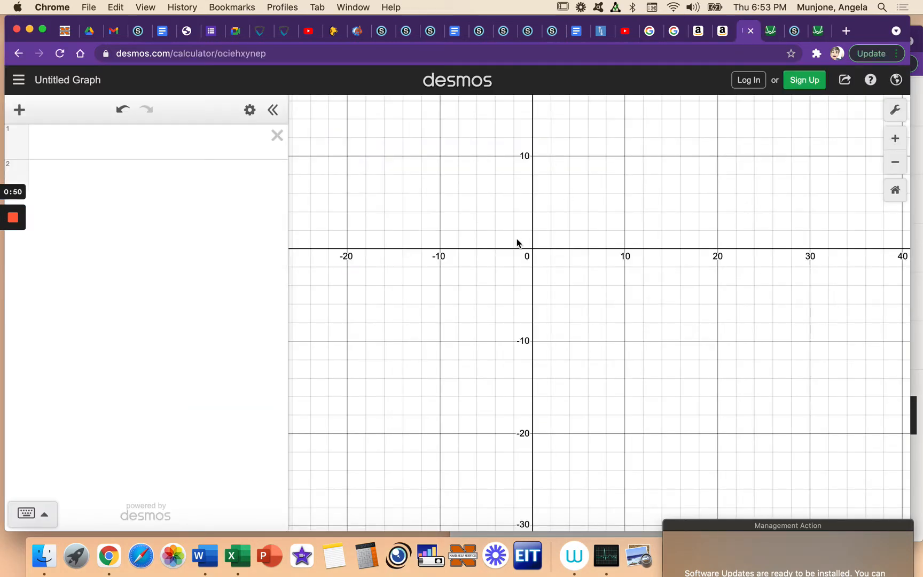
click(816, 35)
click(477, 227)
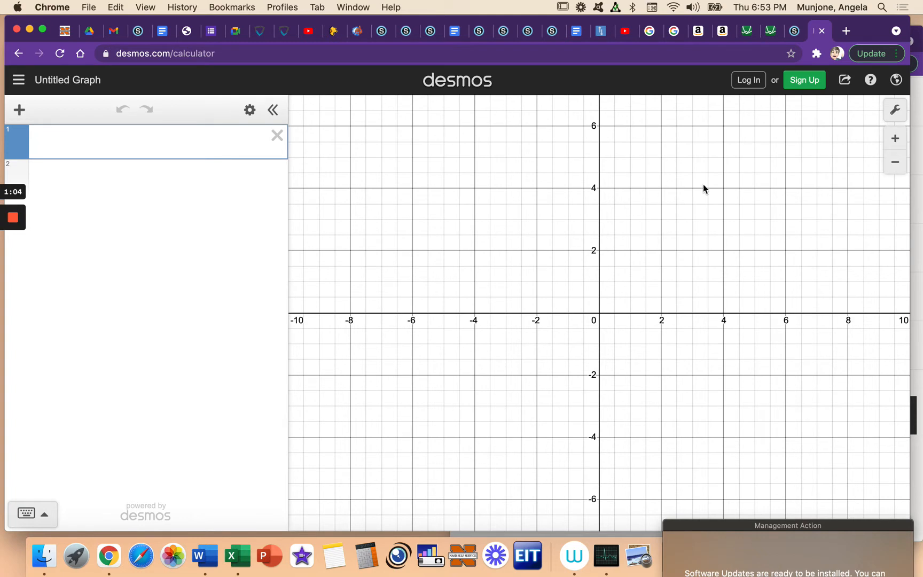
Step: Log in to the calculator through Google with the school account and check which account is signed in
click(744, 86)
click(502, 158)
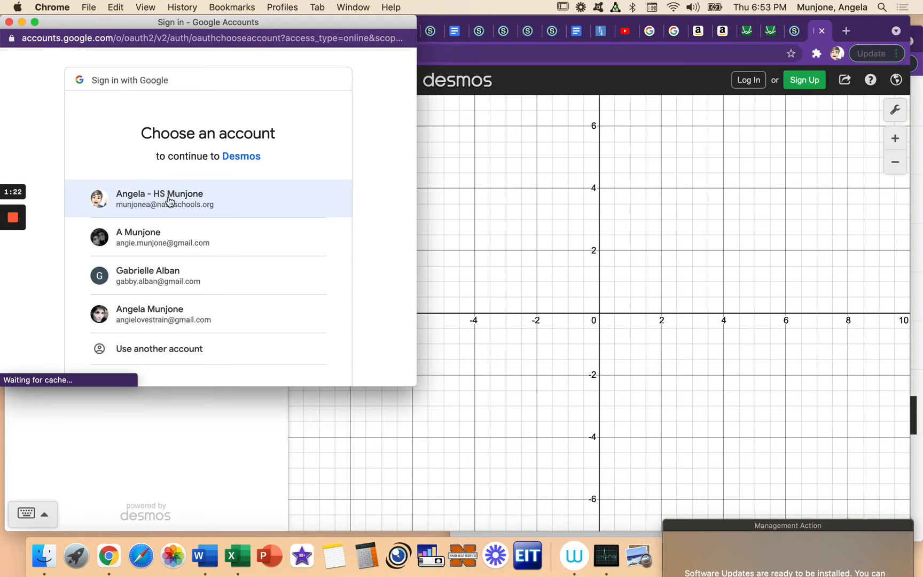
click(168, 196)
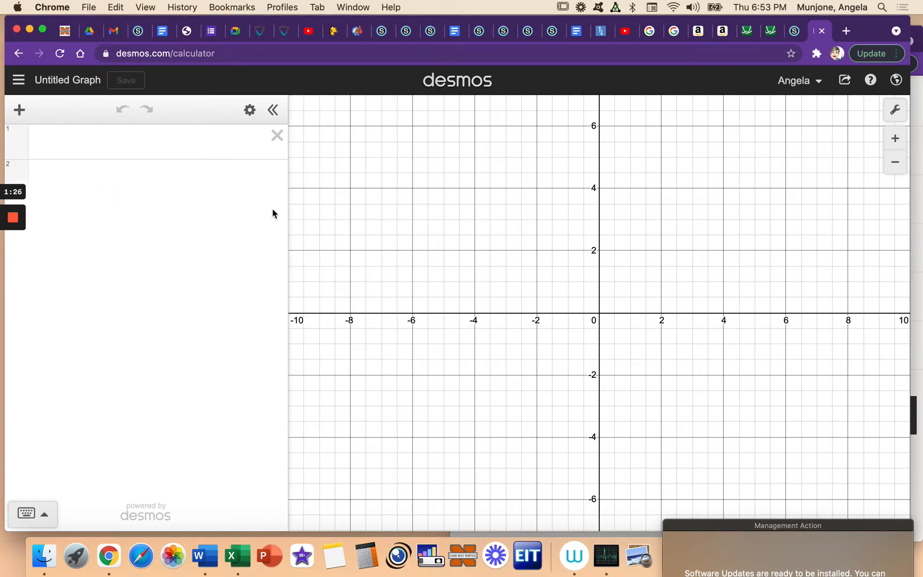
click(810, 92)
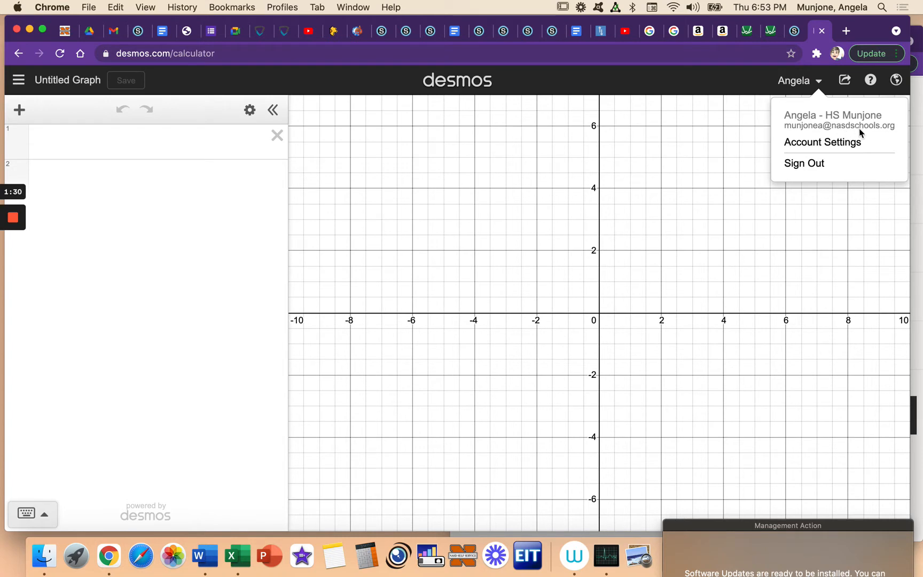
click(807, 81)
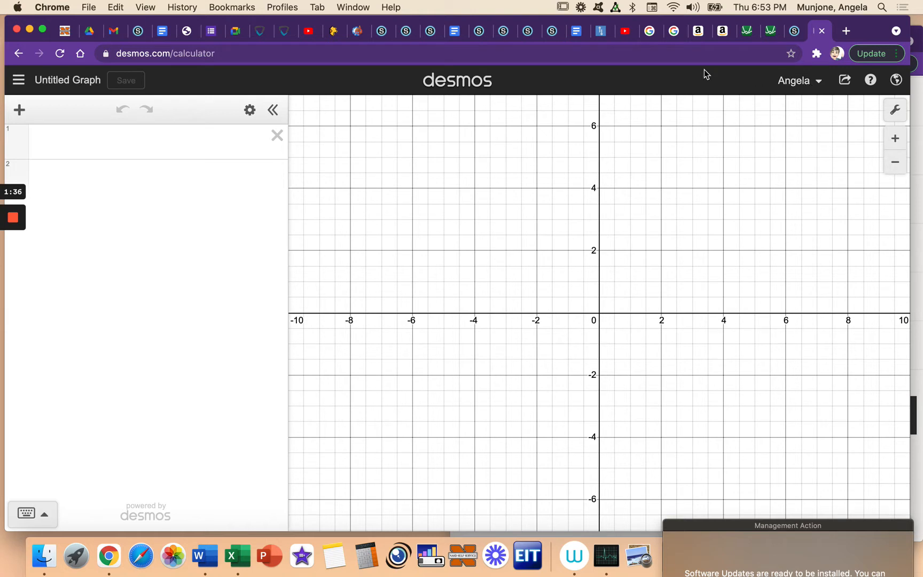
Step: Save the untitled graph under the title "first last snowman"
click(68, 80)
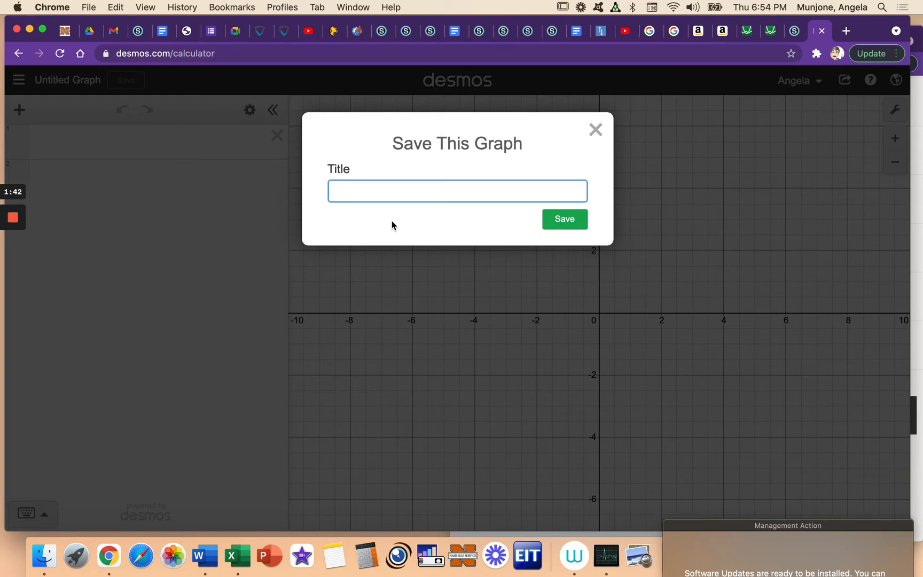
text(first last snowman)
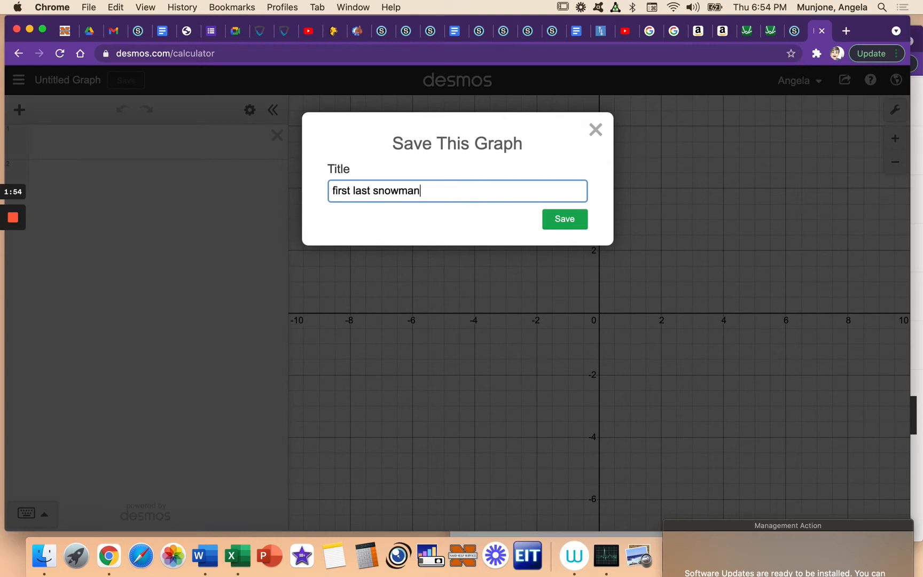
click(576, 227)
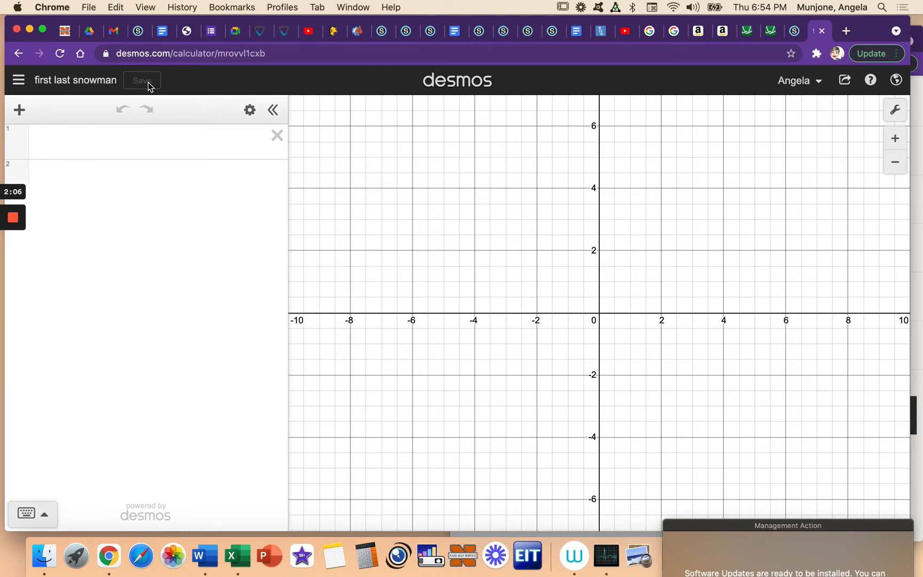
Step: Enter the circle equation x^2+y^2=4 as the first expression
click(161, 144)
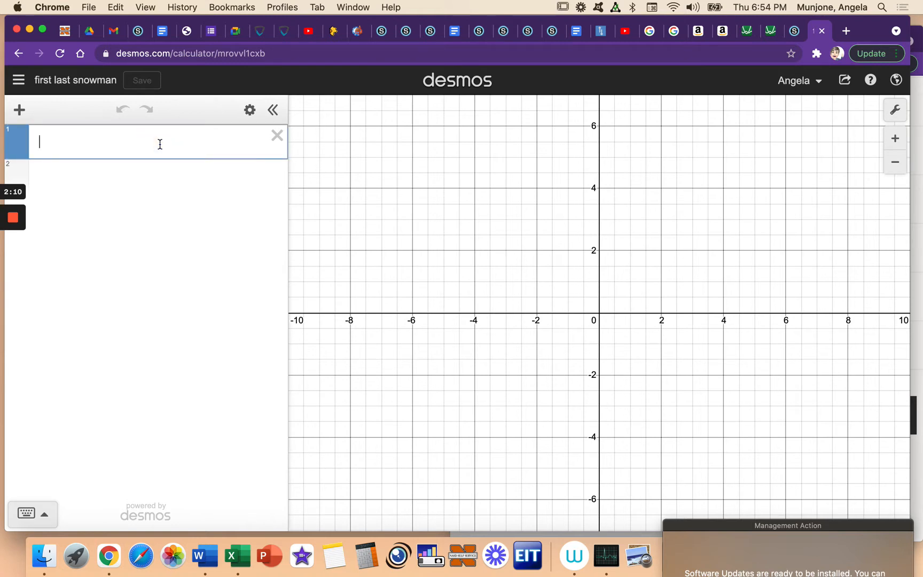
text(h)
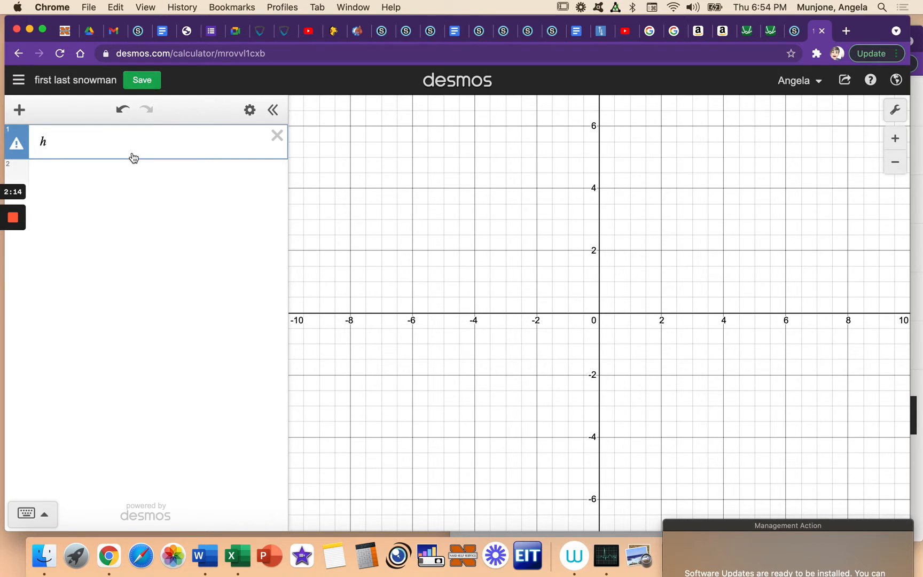
key(BackSpace)
text(x^2)
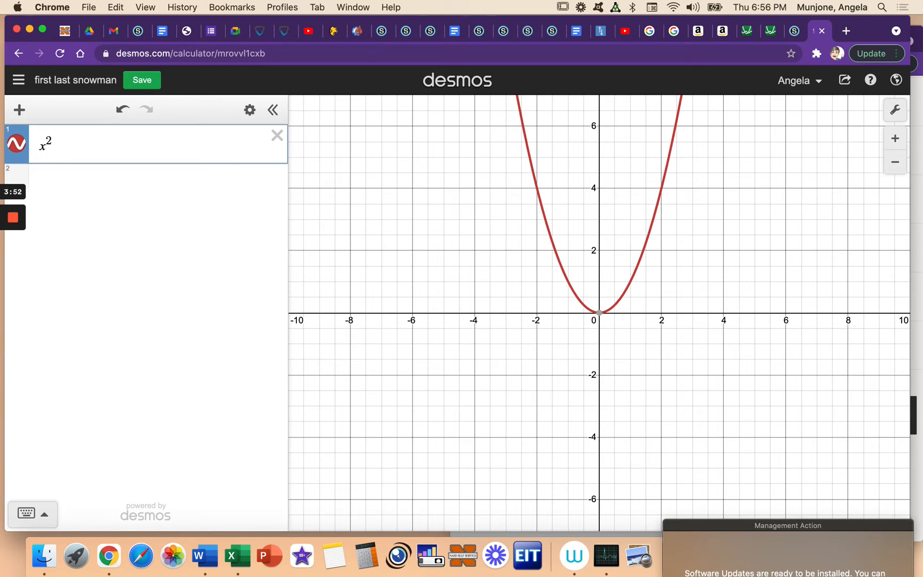
text(+)
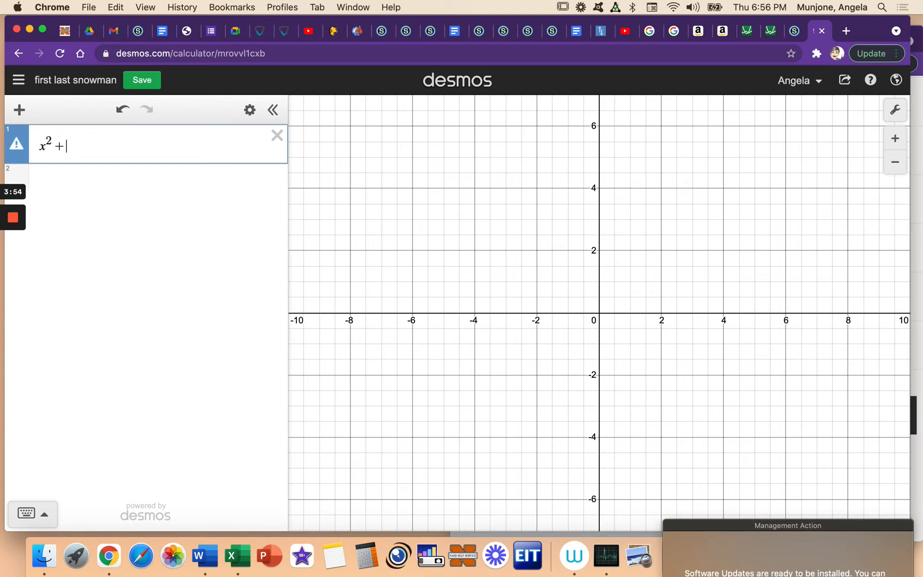
text(y^2=)
text(4)
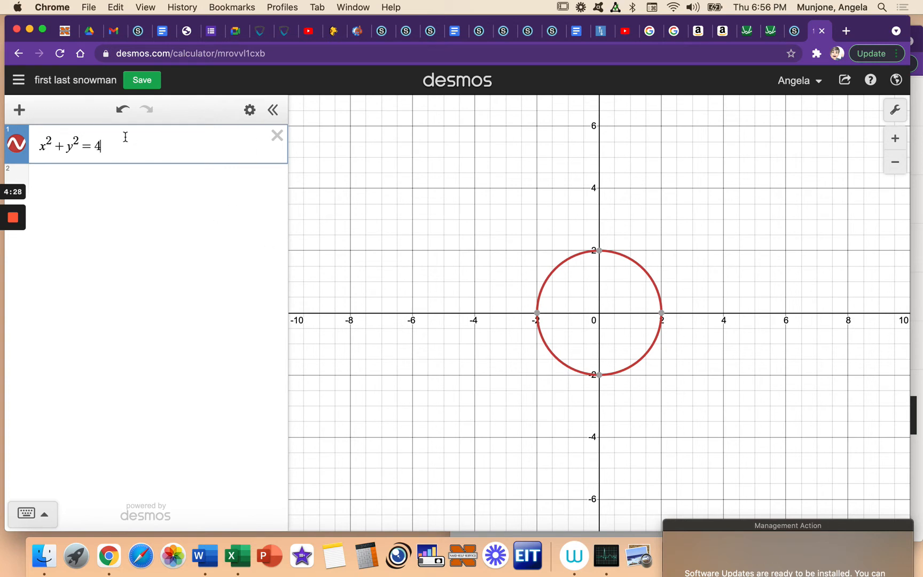
Step: Colour the circle purple and try the dashed and dotted line styles before choosing the solid line
click(250, 110)
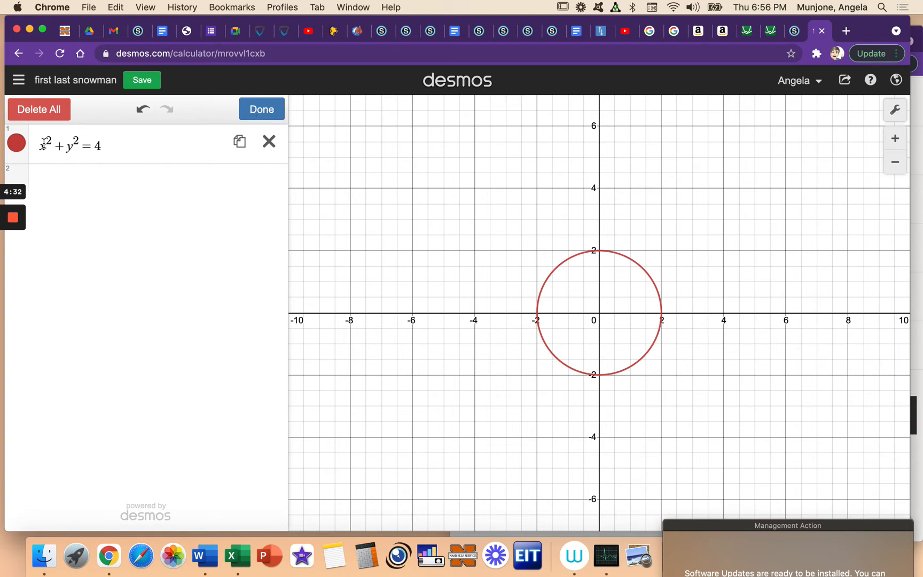
click(22, 149)
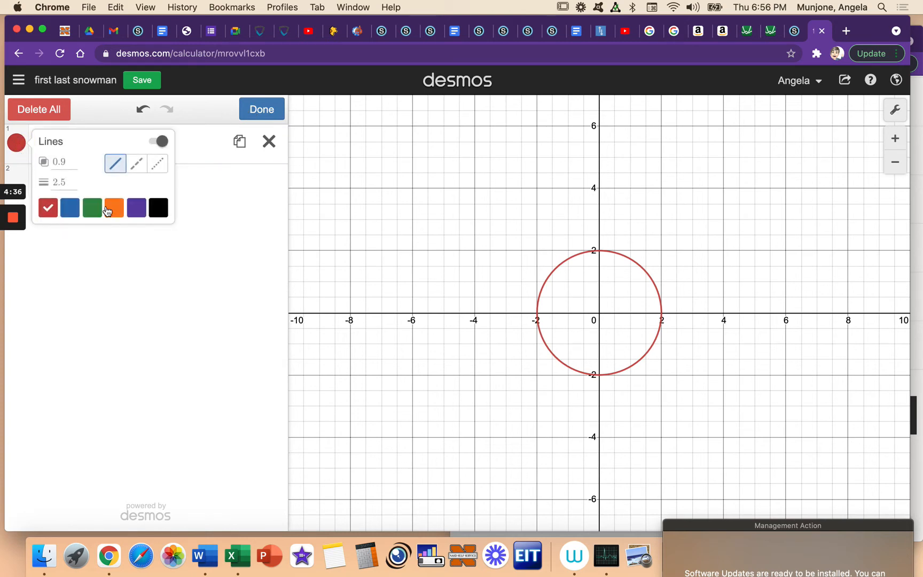
click(134, 212)
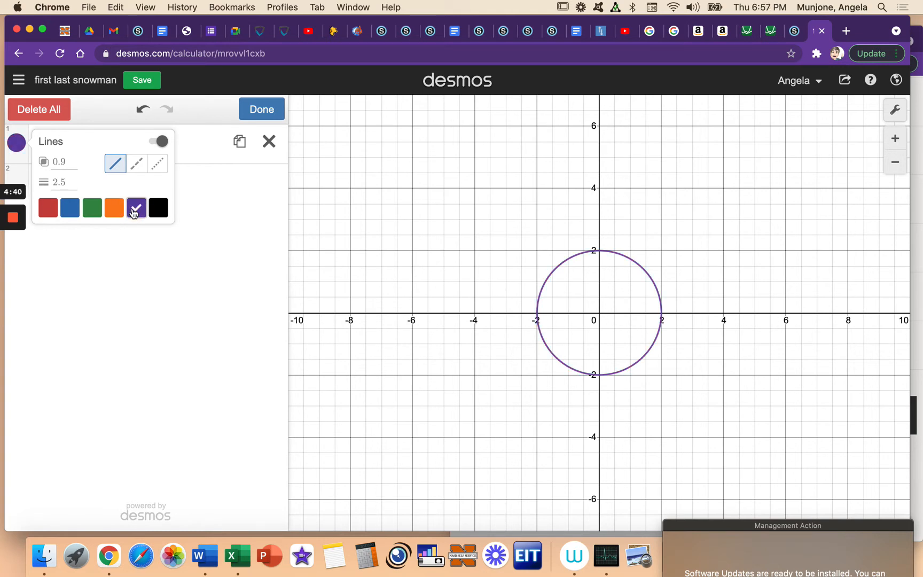
click(139, 164)
click(153, 170)
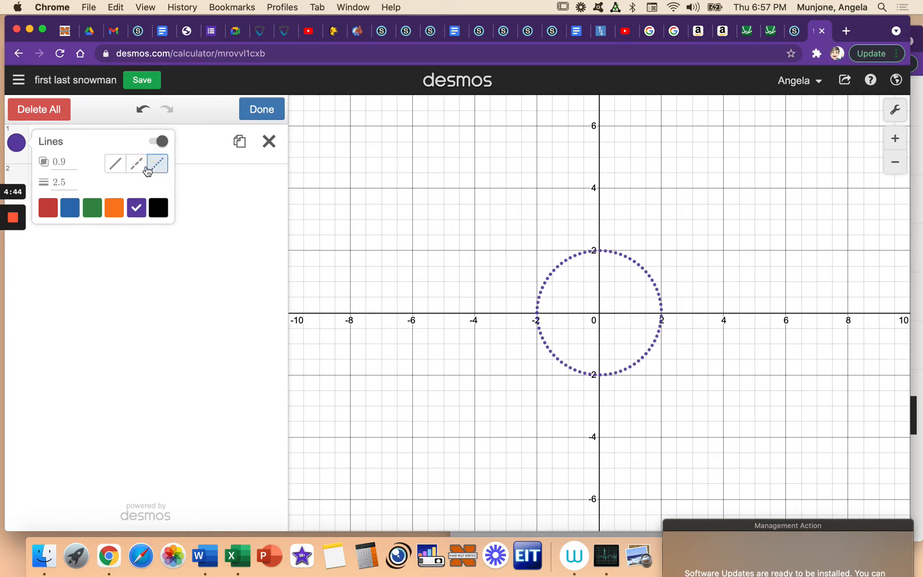
click(116, 163)
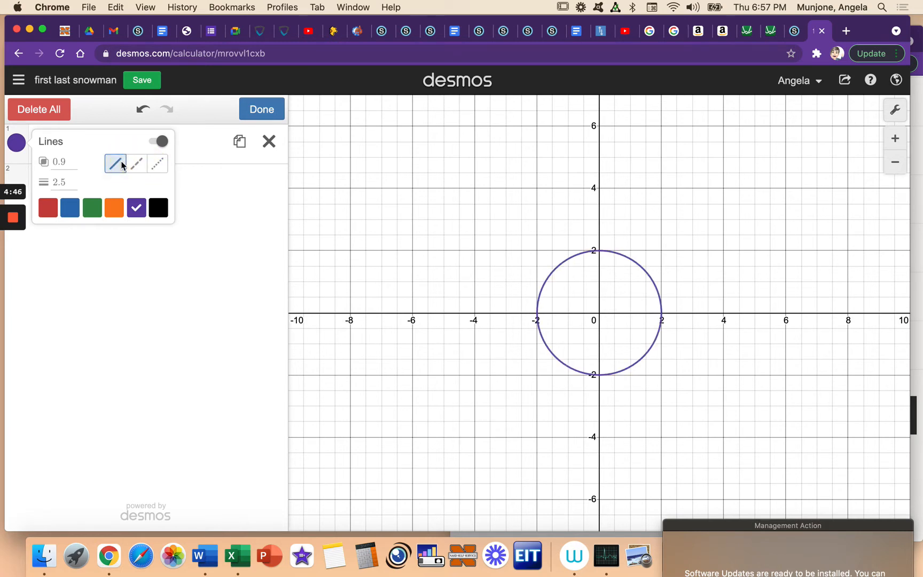
Step: Set the circle's line opacity to 2 and its thickness to 4, and finish editing the expression style
double_click(64, 162)
key(BackSpace)
text(2)
click(91, 182)
click(63, 179)
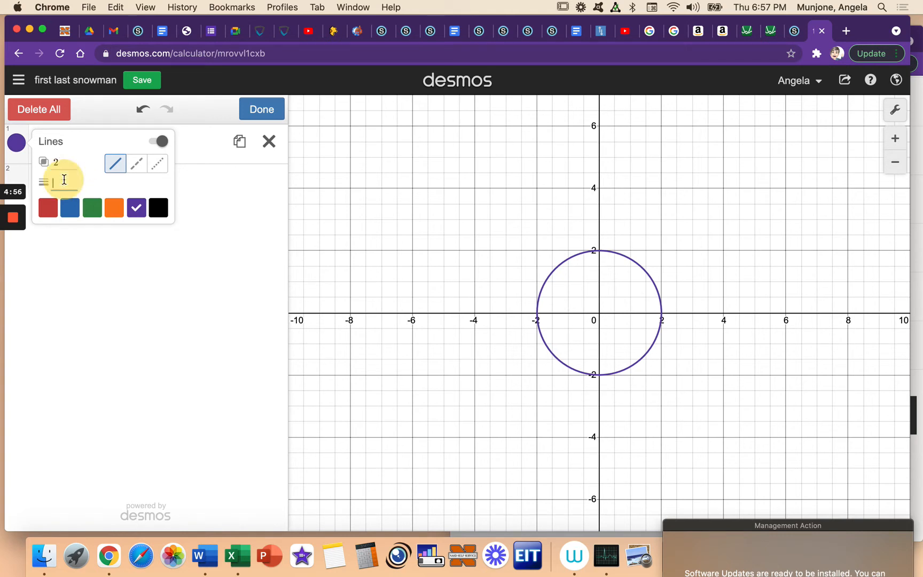
text(4)
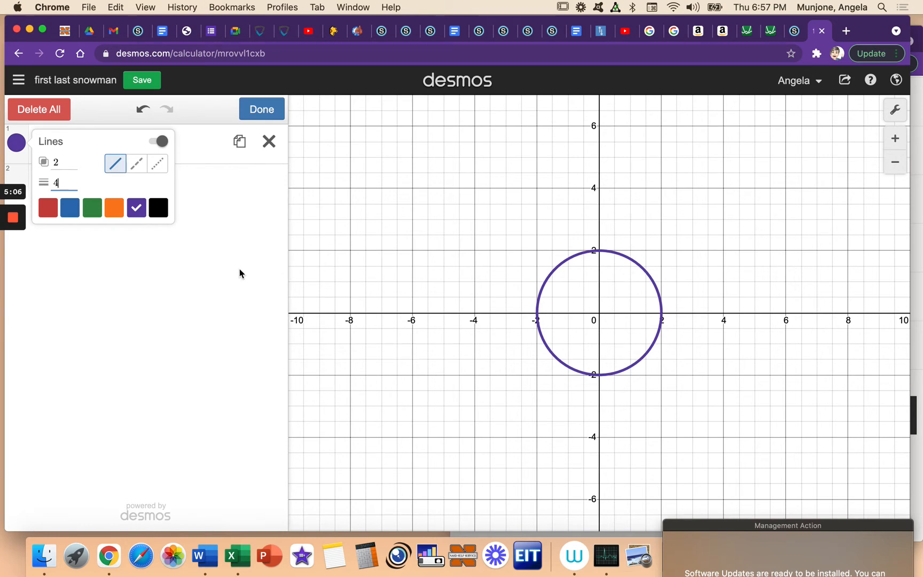
click(236, 216)
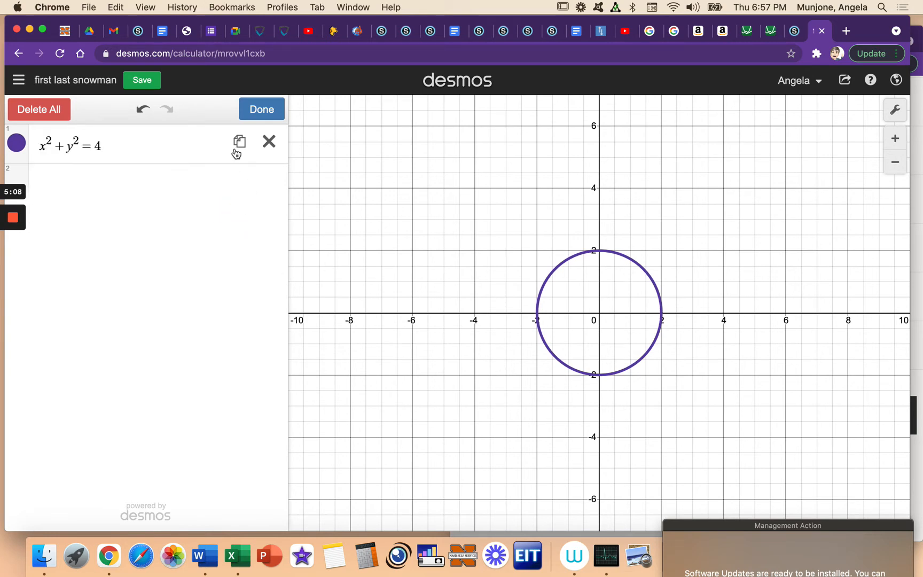
click(259, 109)
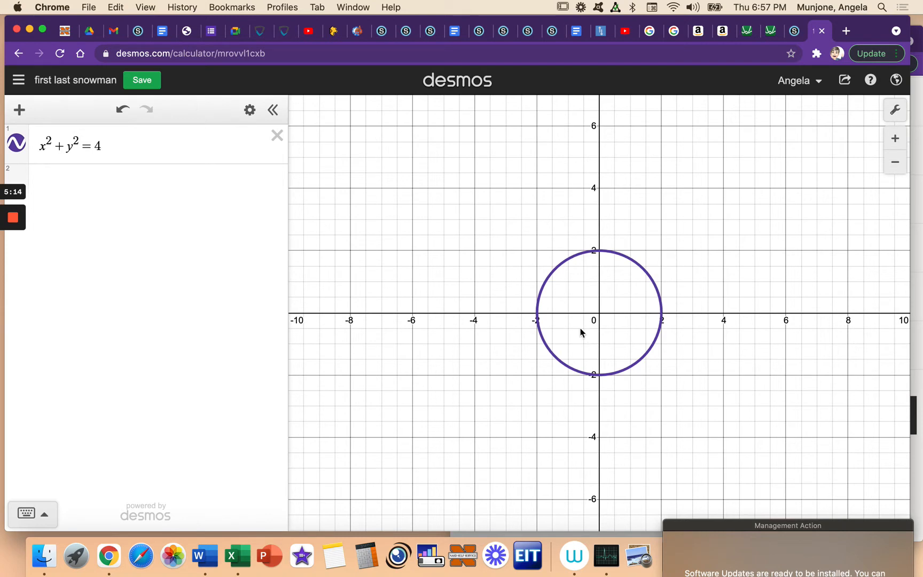
Step: Replace the equals sign in the circle's equation with < to shade its interior
click(92, 145)
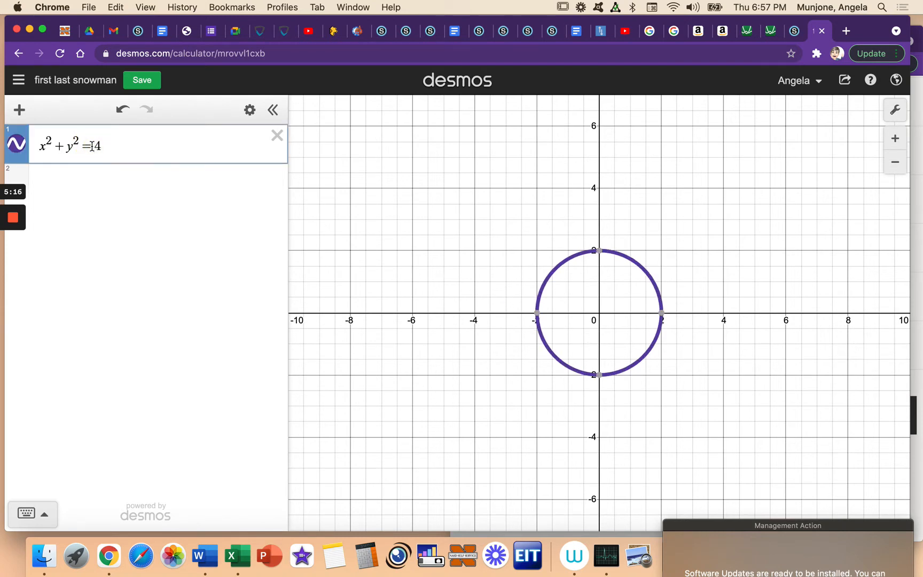
key(BackSpace)
text(<)
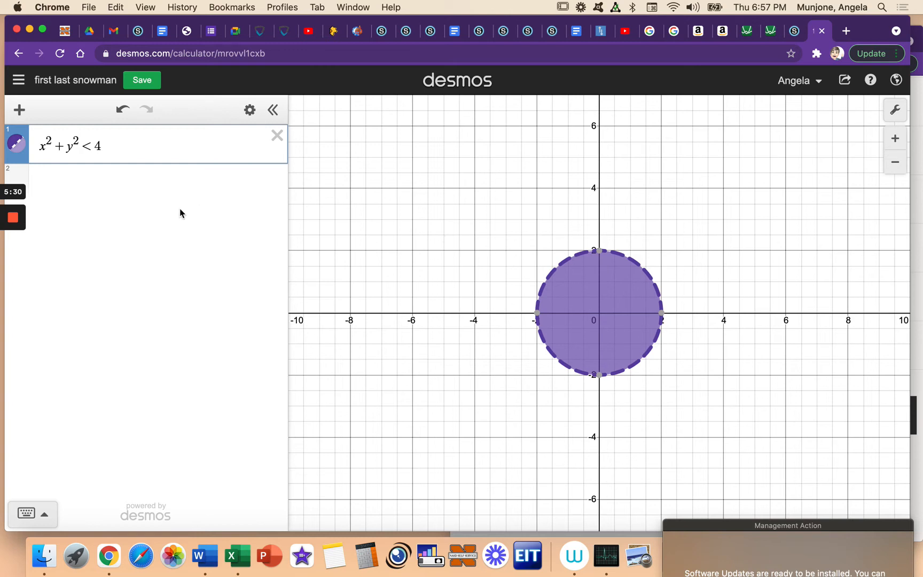
Step: Change the relation sign in the circle's expression to ≤ using the on-screen math keypad
click(37, 514)
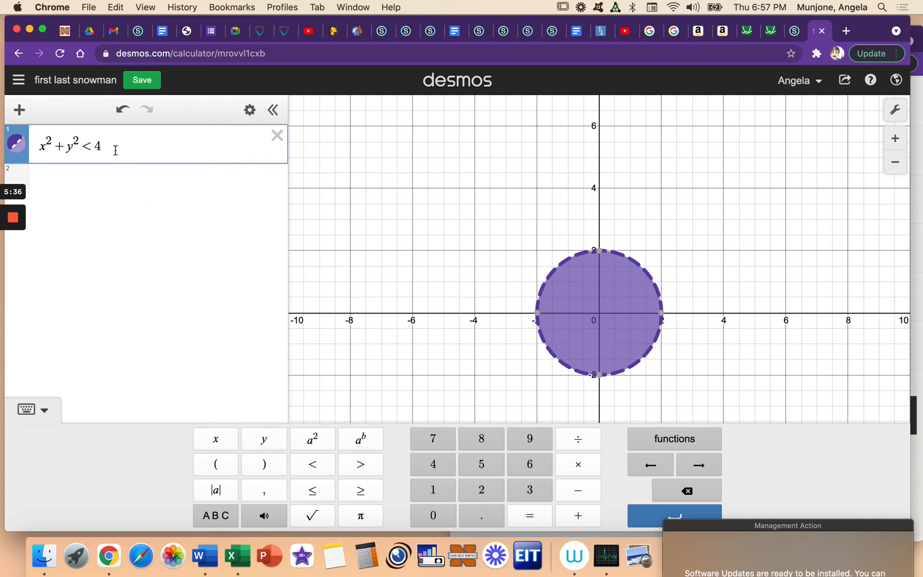
key(BackSpace)
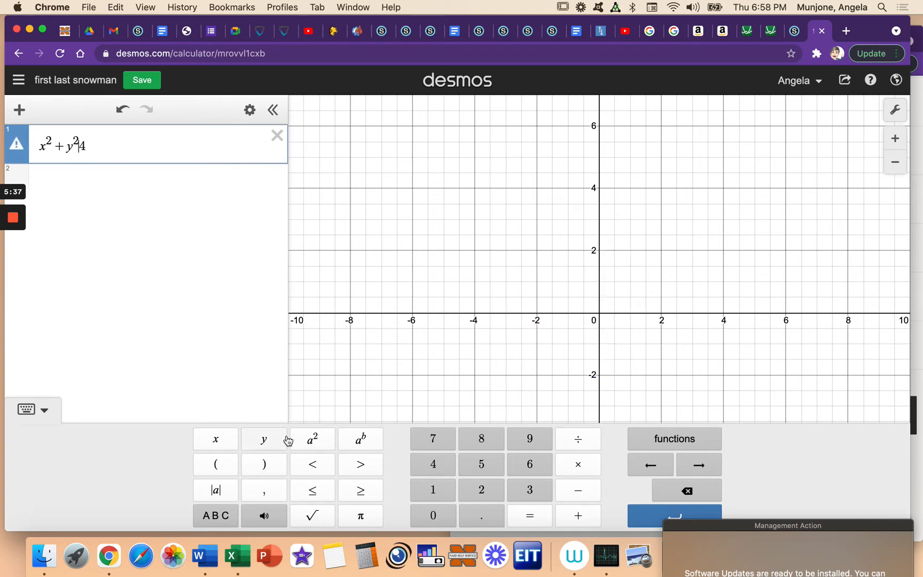
click(313, 492)
click(210, 227)
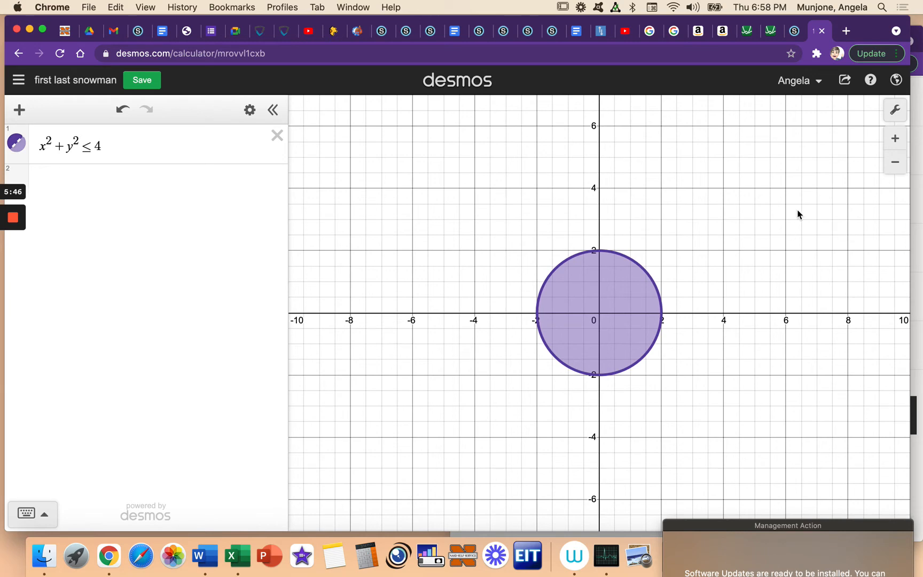
Step: Zoom the graph so that the horizontal axis spans about -20 to 20
click(895, 166)
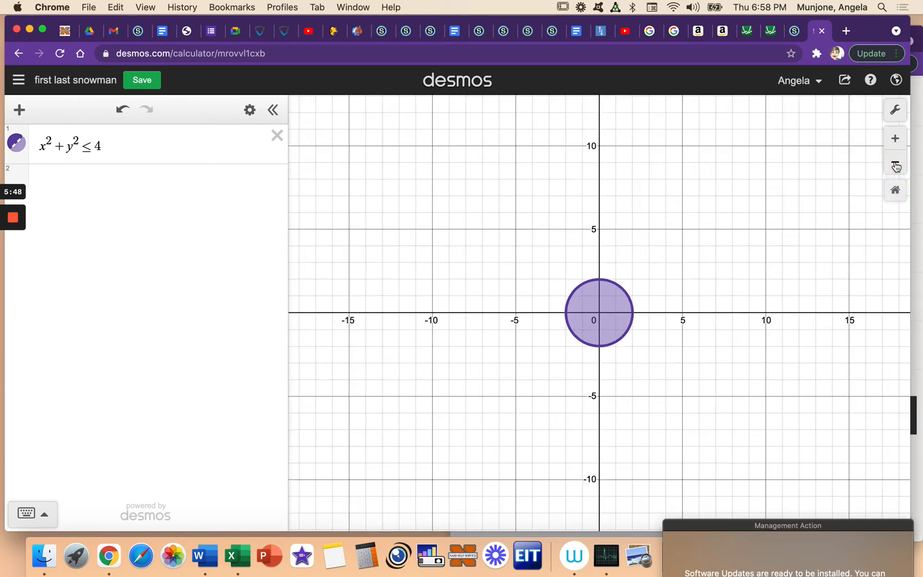
click(896, 164)
click(899, 145)
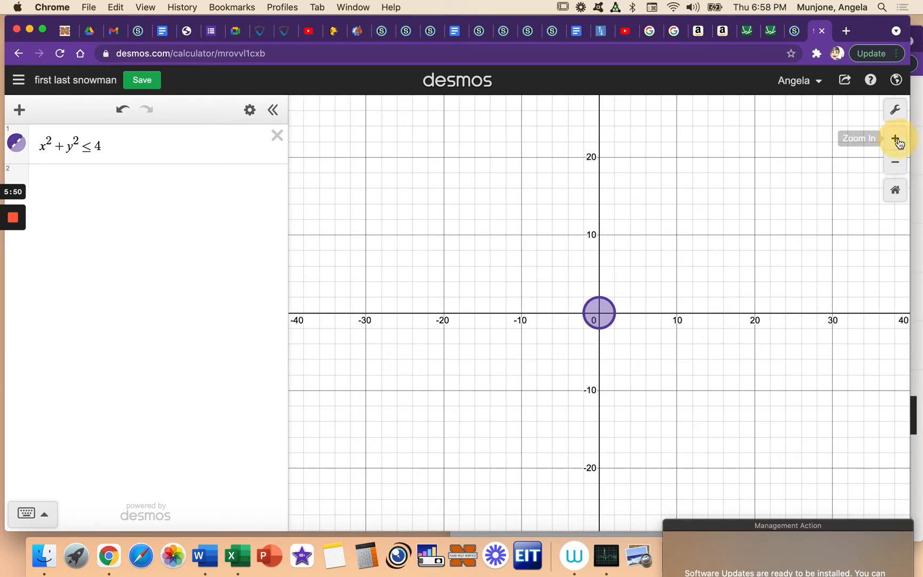
click(896, 142)
click(895, 164)
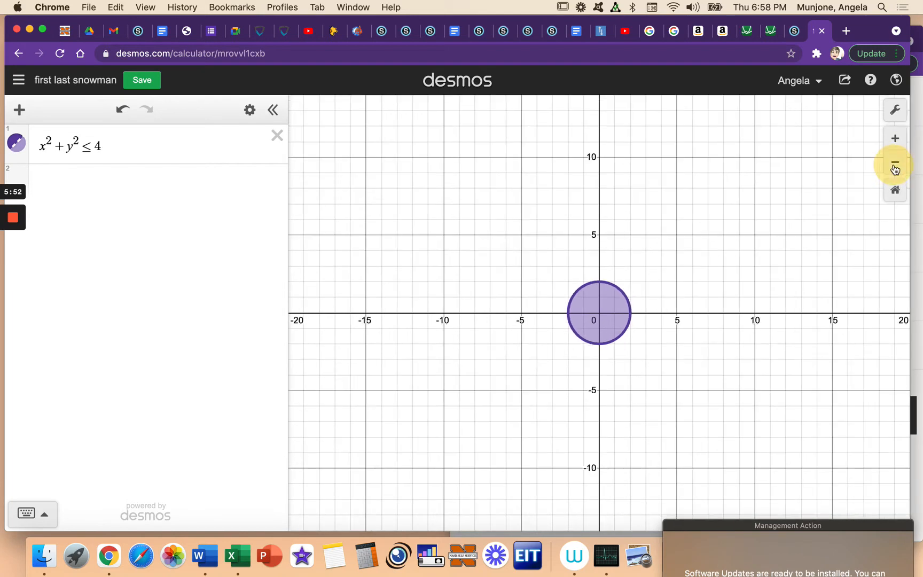
click(895, 165)
click(896, 164)
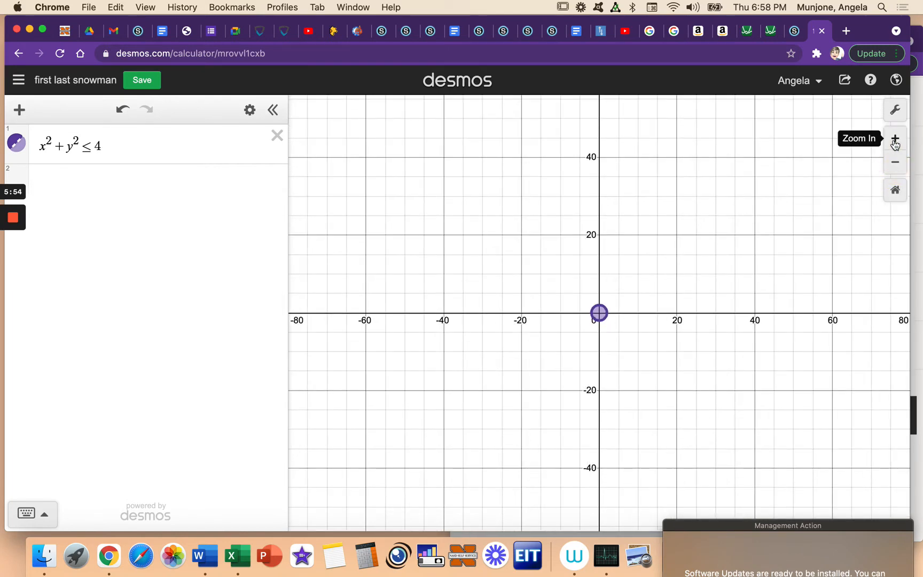
click(894, 141)
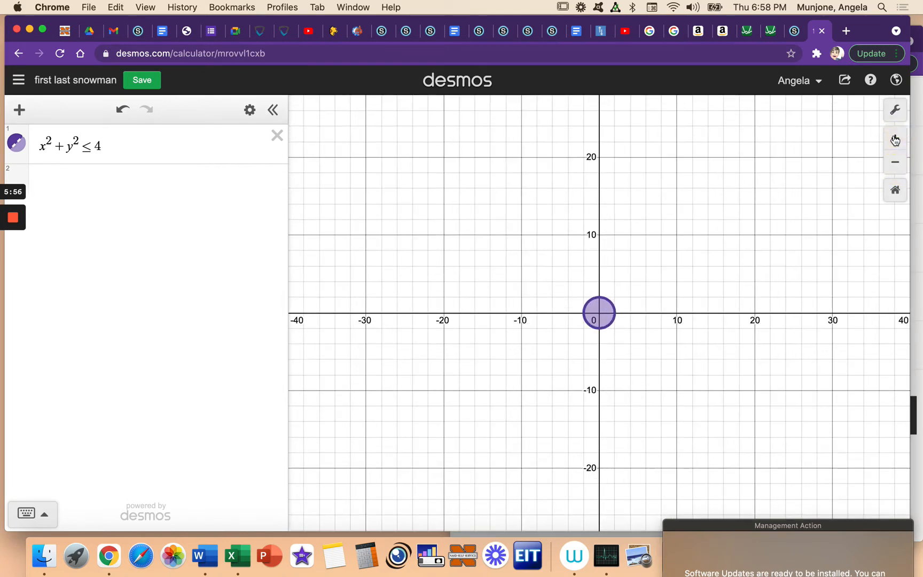
click(895, 140)
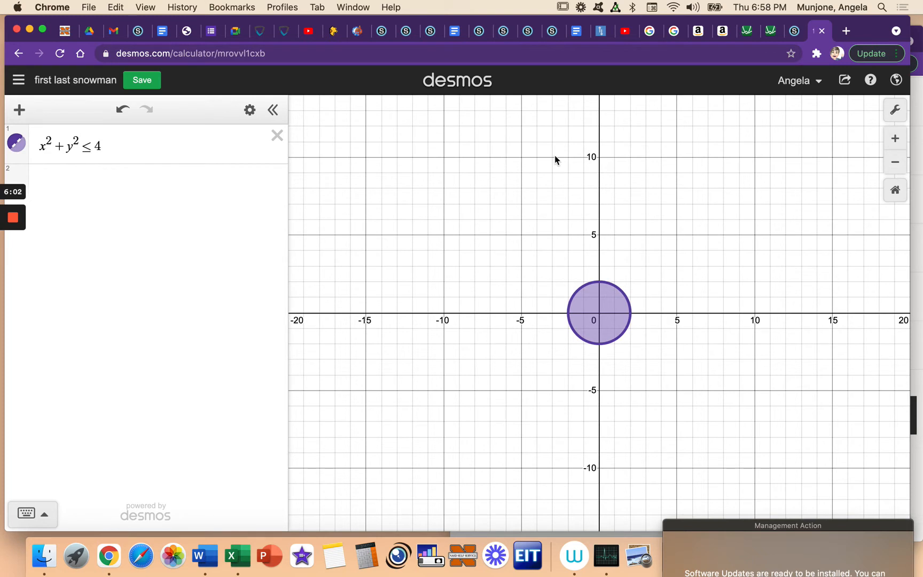
Step: Copy the circle inequality x² + y² ≤ 4 into the second expression line
drag(138, 143, 35, 146)
key(super+c)
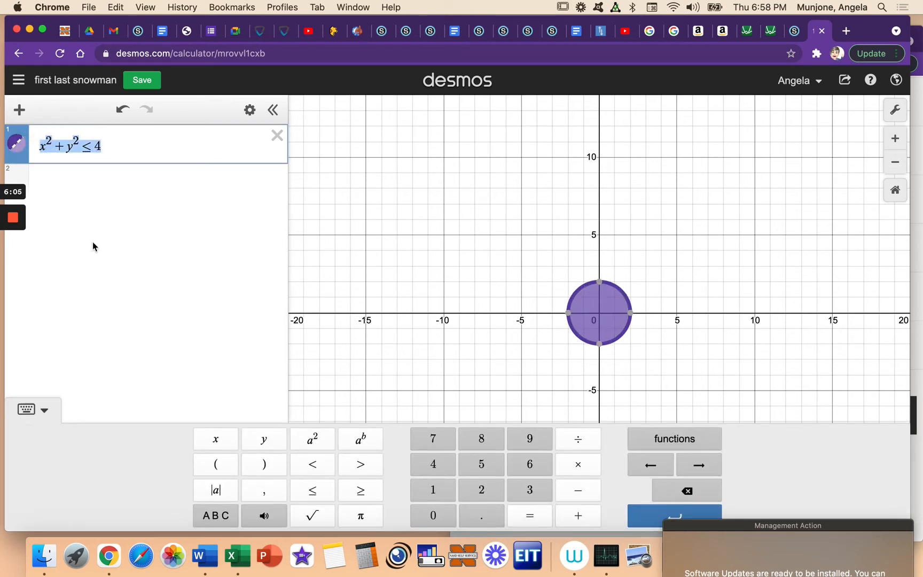
click(111, 177)
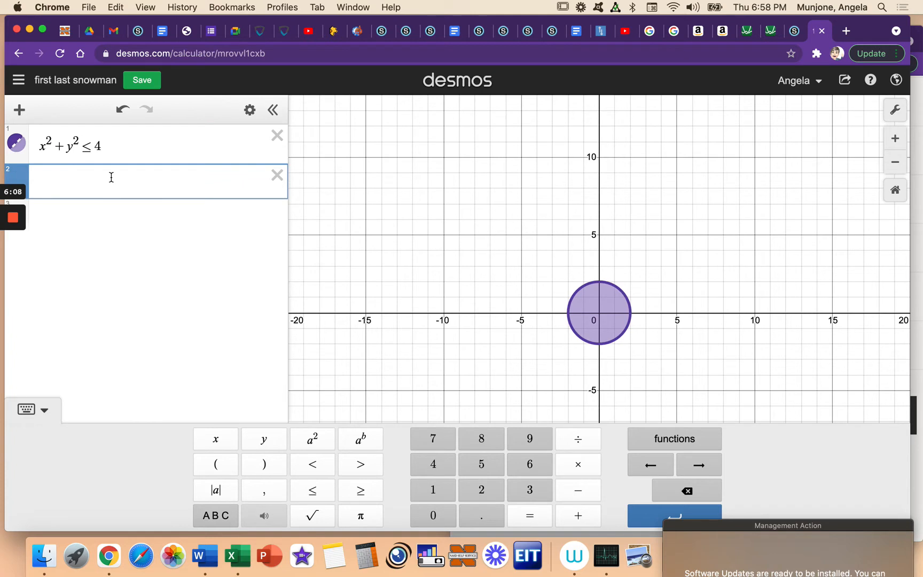
key(super+v)
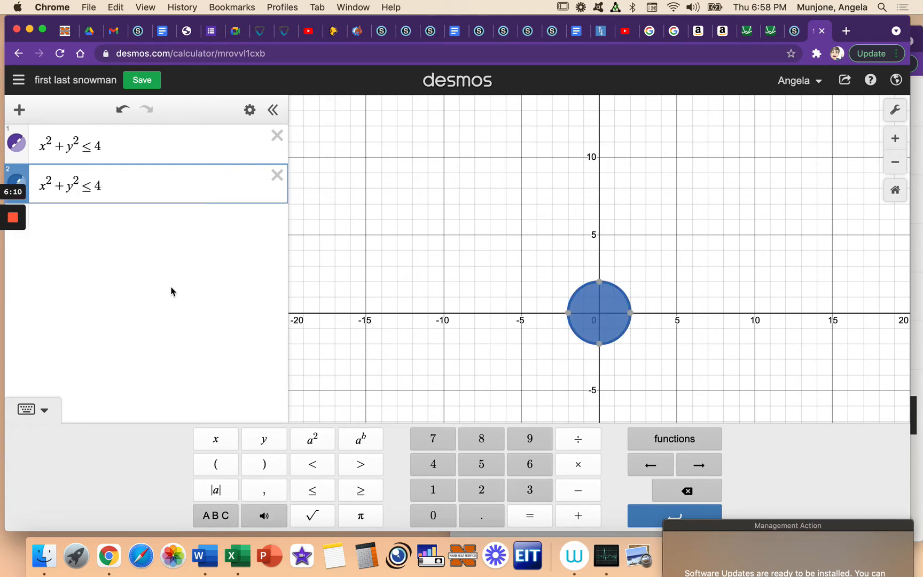
Step: Replace x with (x − 5) in the second circle's expression to shift the circle right by 5
click(45, 185)
key(Left)
text(()
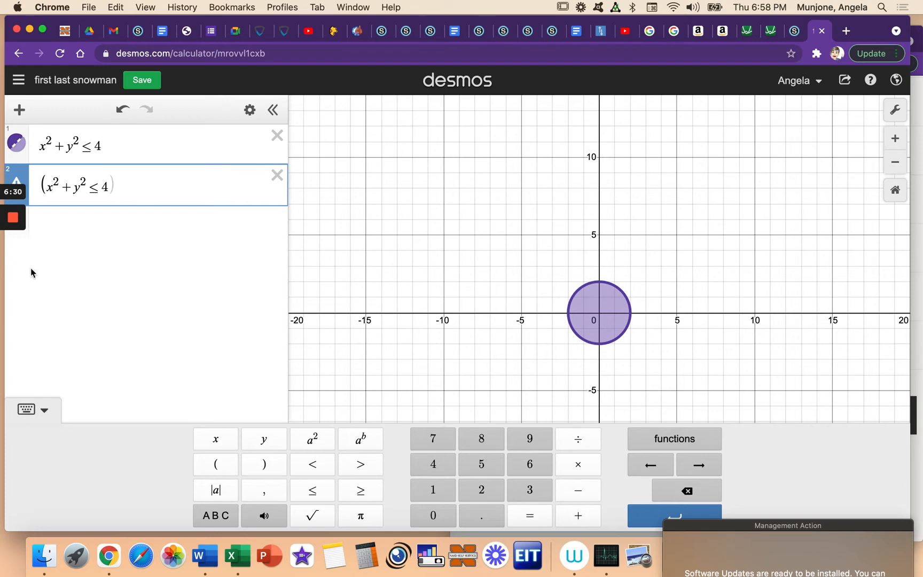
text(-5))
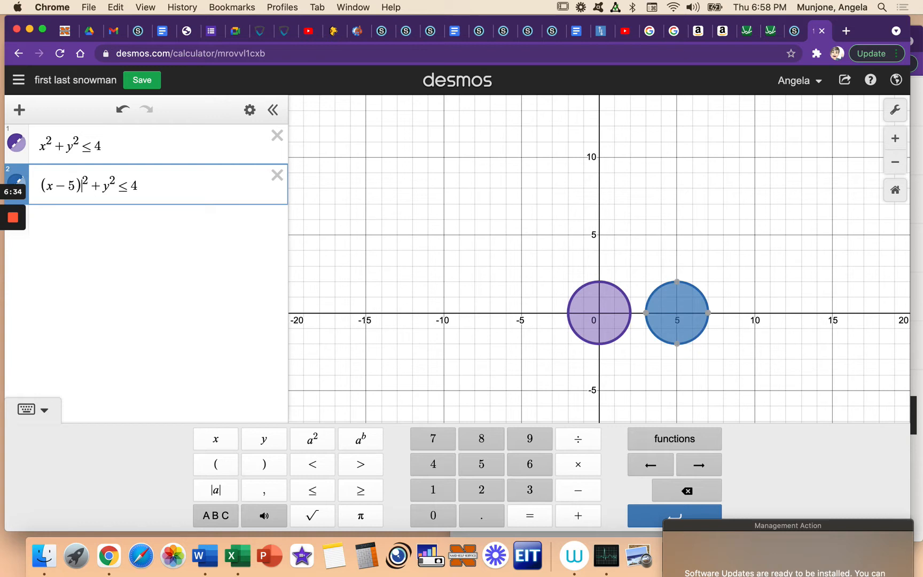
Step: Replace y with (y − 5) in the second circle's expression to shift the circle up by 5
click(103, 186)
text(()
key(Right)
text(-5)
text())
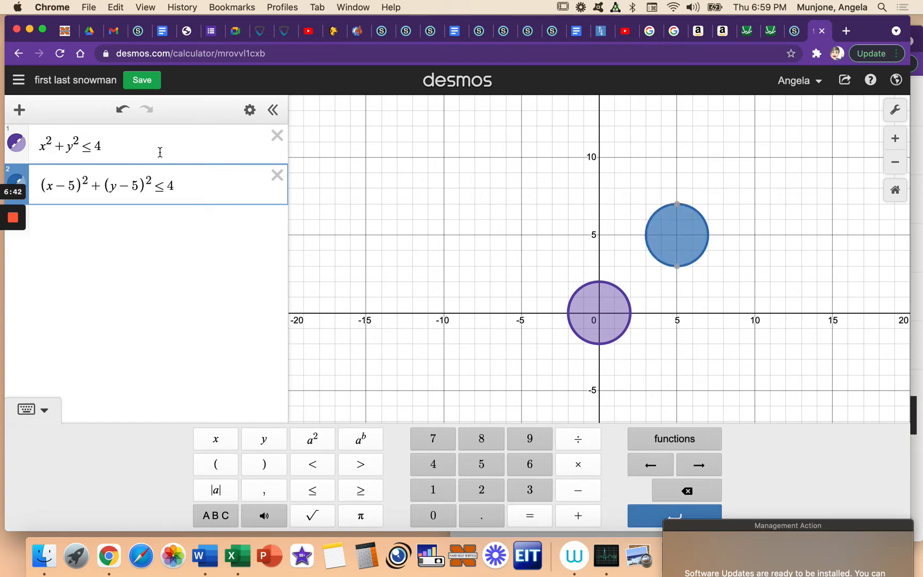
Step: Try > as the relation sign in the second circle's expression, and replace it with = to draw only the outline
click(198, 191)
click(164, 185)
key(BackSpace)
text(>)
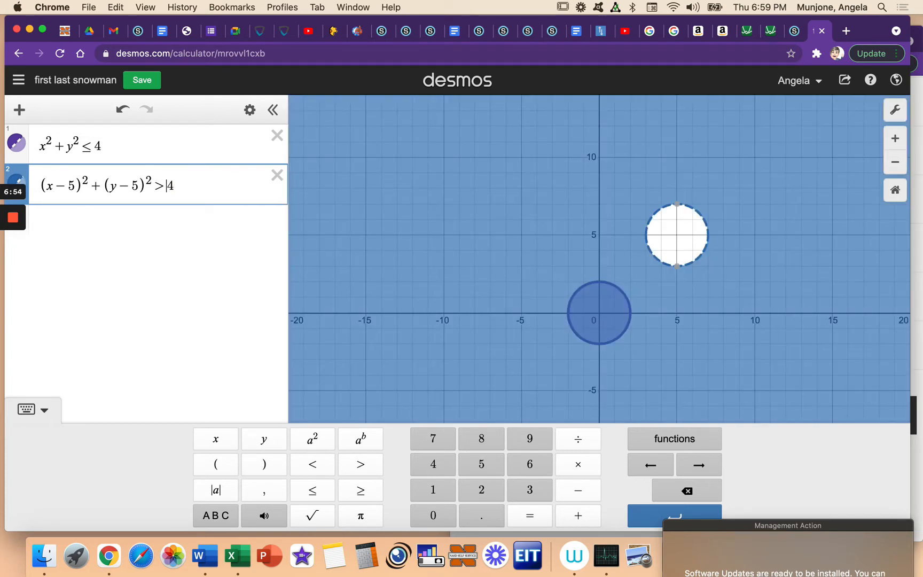
key(BackSpace)
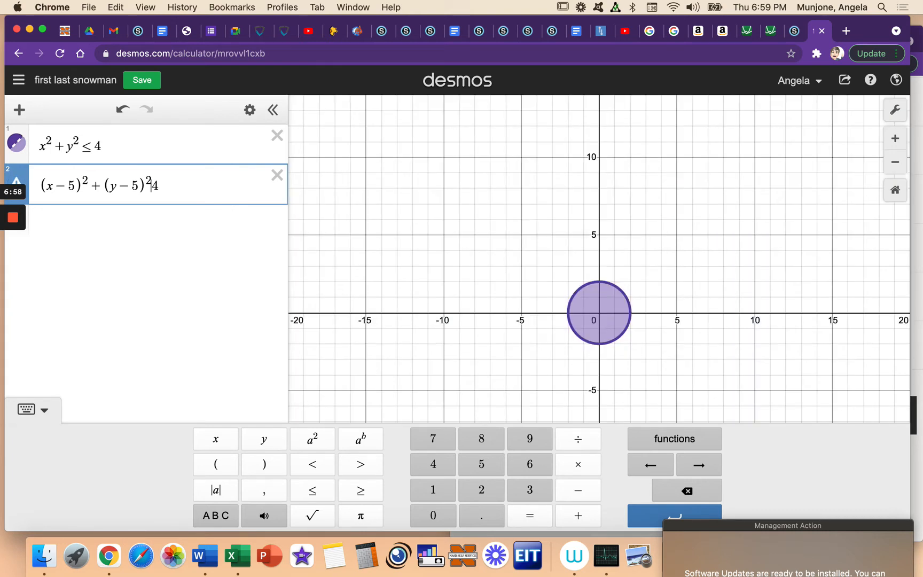
text(=)
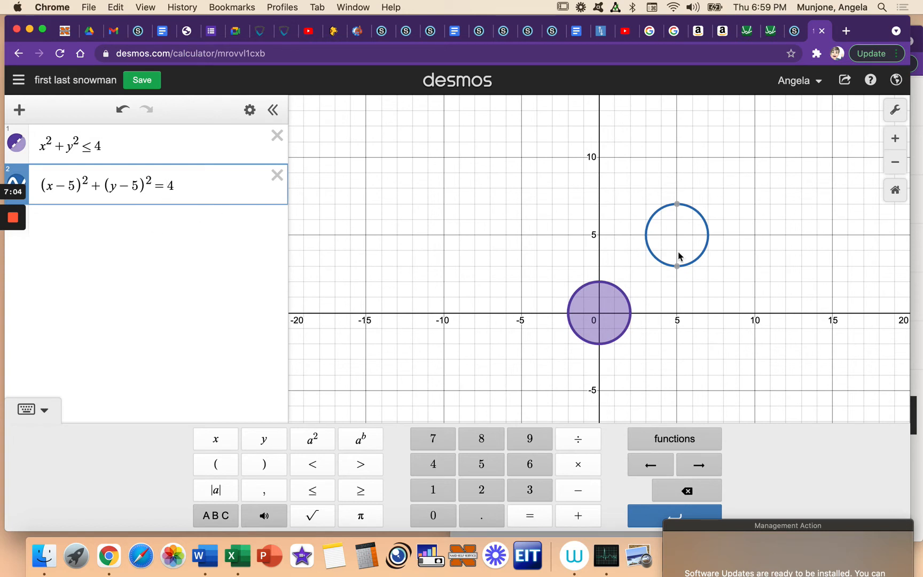
click(665, 445)
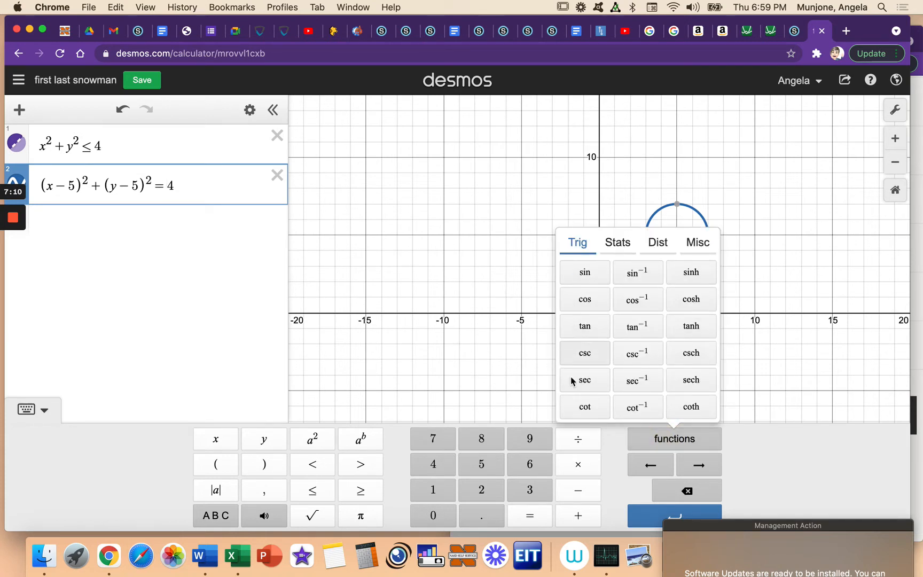
click(586, 274)
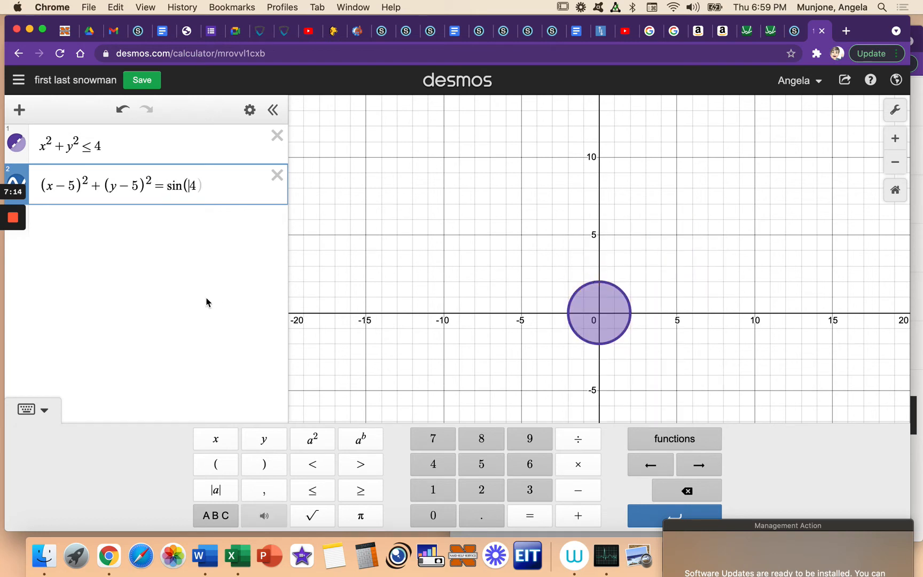
key(BackSpace)
key(BackSpace)
key(BackSpace)
key(BackSpace)
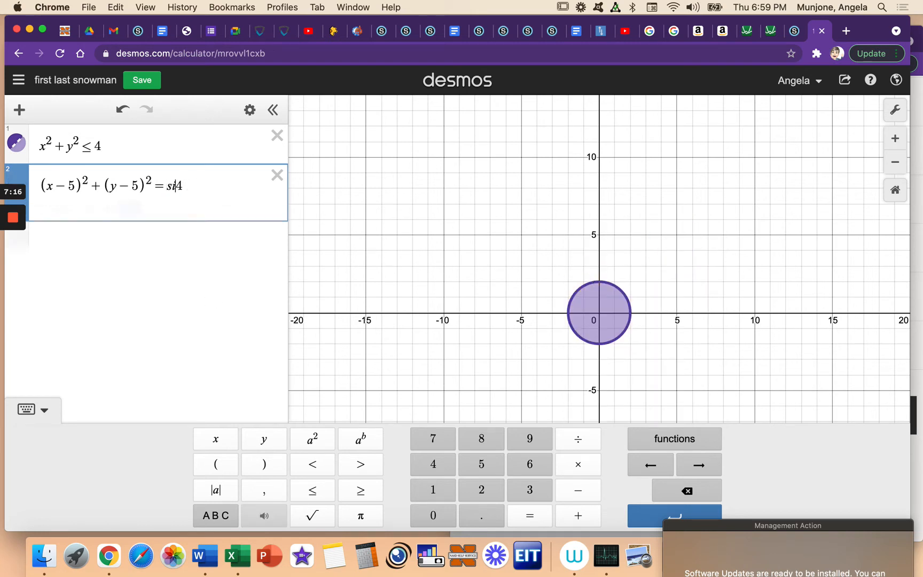
Step: Add an empty third expression line below the second circle and save the graph
click(200, 222)
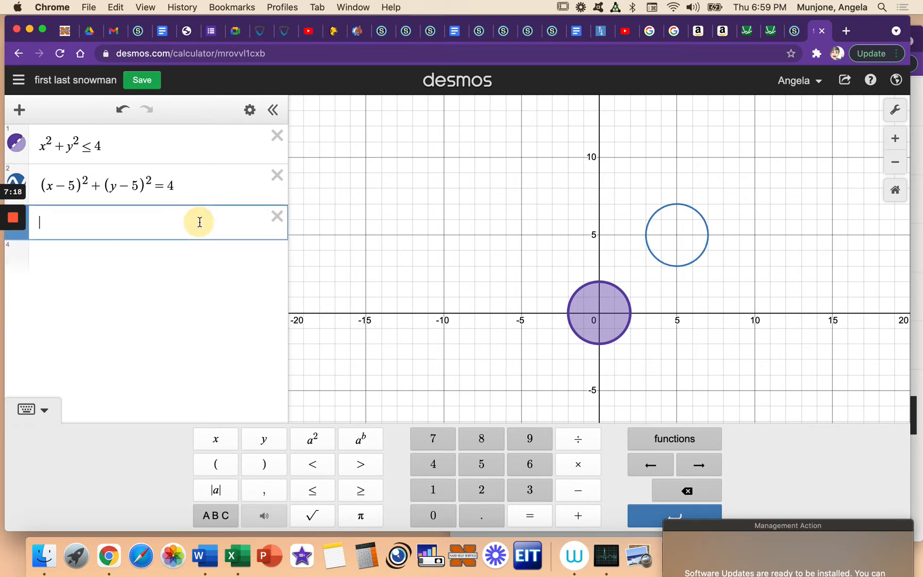
click(145, 83)
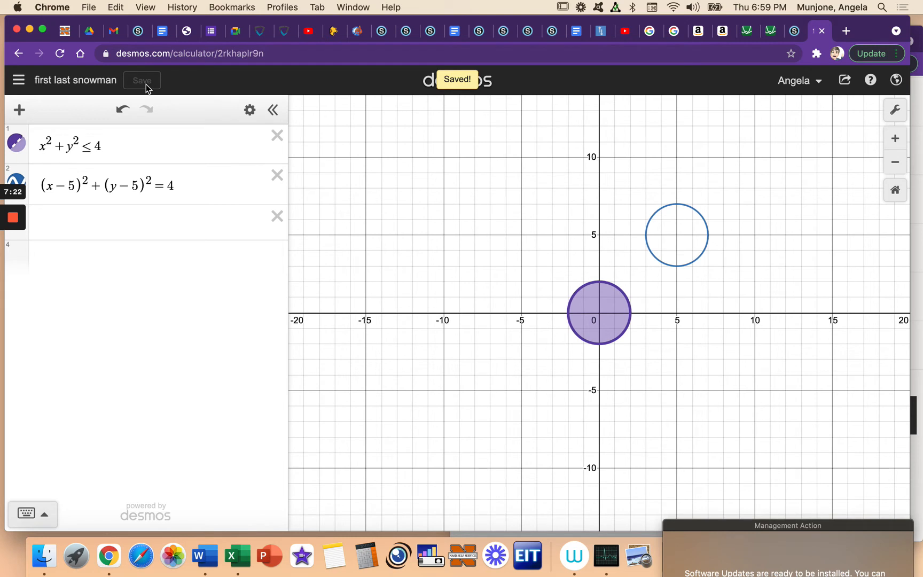
Step: Graph sin(x) in the third expression line, inserting the sine from the function list
click(100, 236)
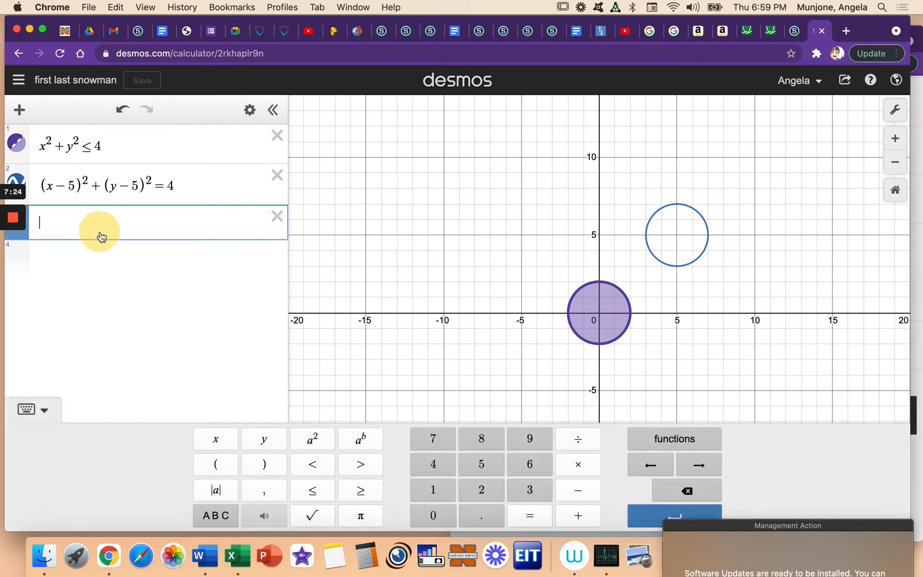
click(674, 435)
click(581, 273)
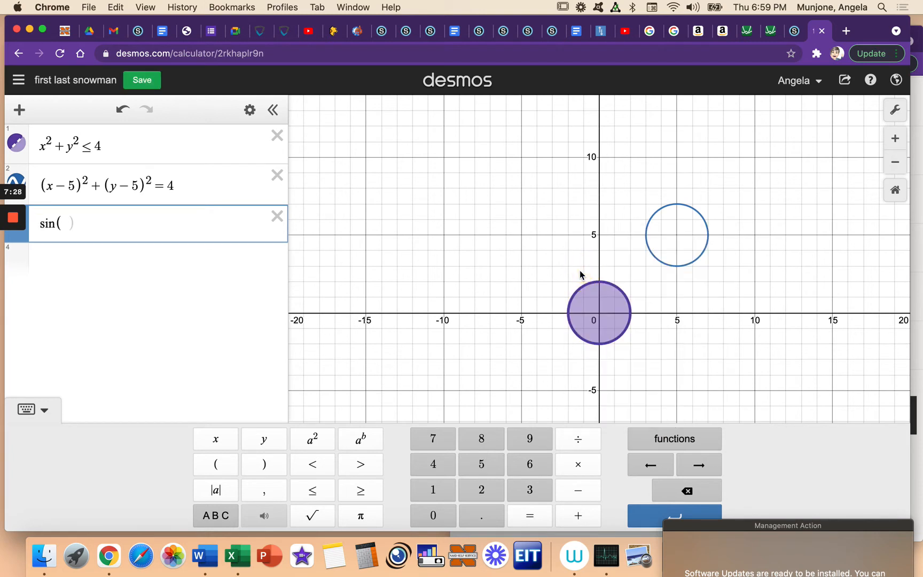
text(x)
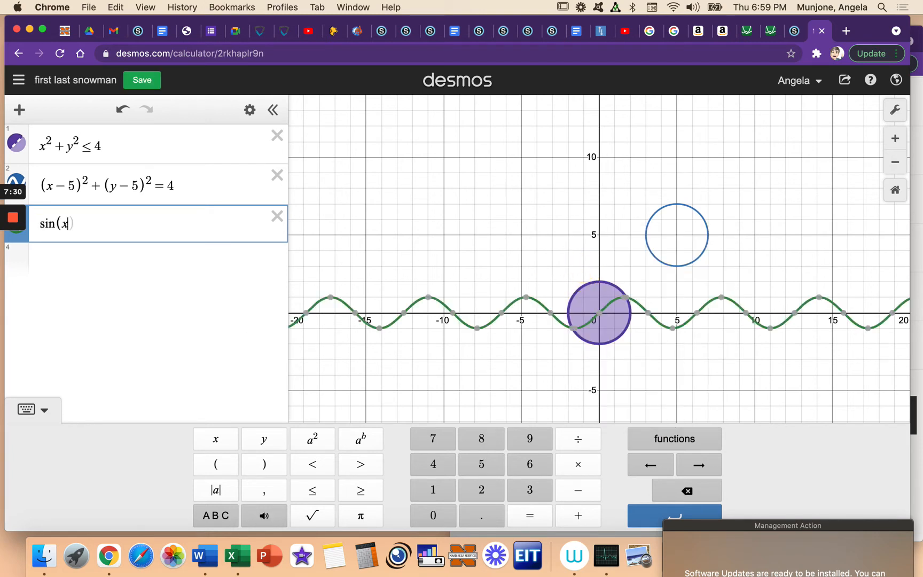
click(468, 226)
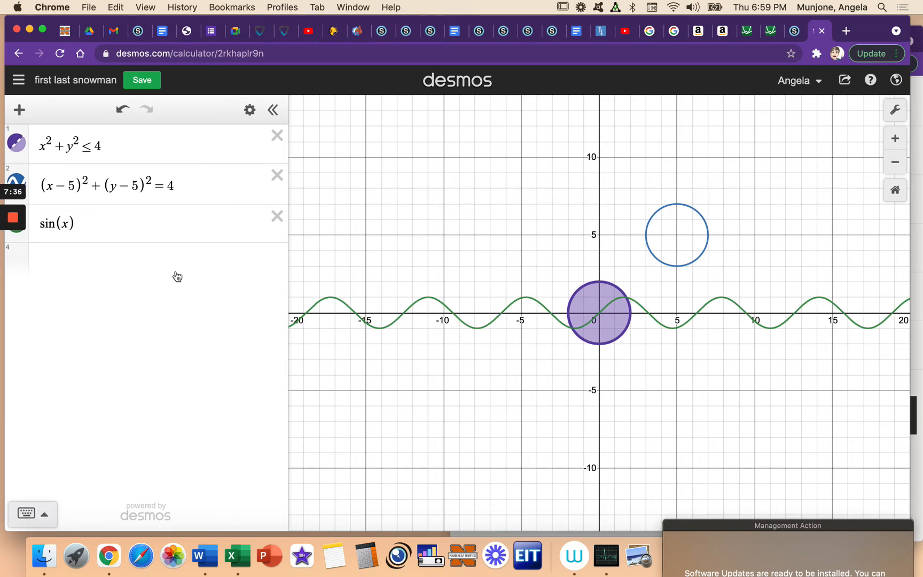
Step: Try a horizontal shift of the sine curve with sin(x − 1), and remove the −1 again
click(68, 223)
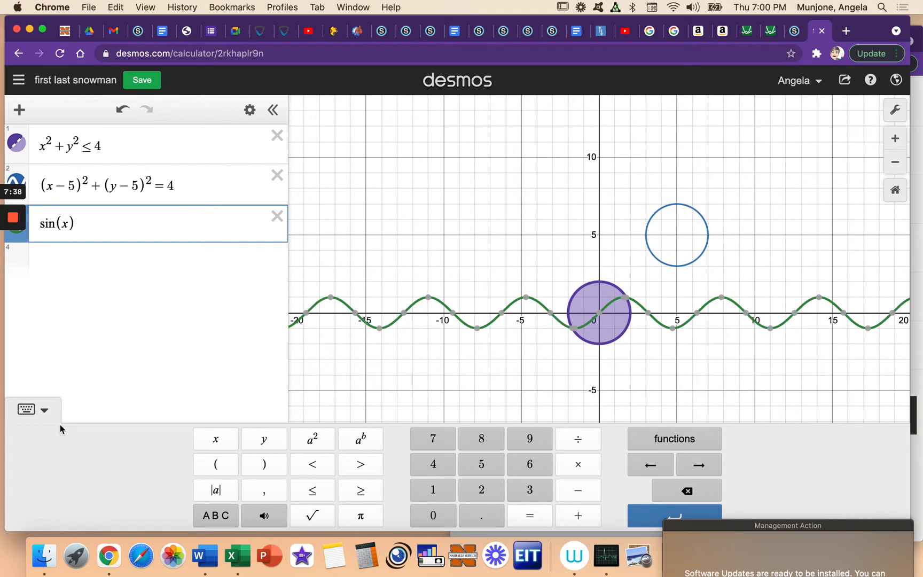
text(-1)
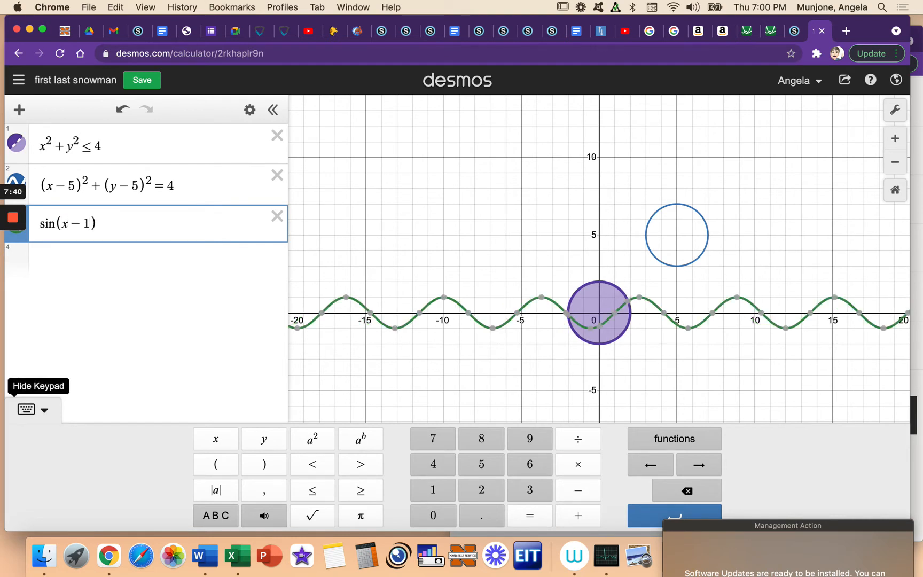
key(BackSpace)
key(BackSpace)
Step: Shift the sine curve down by subtracting 1 after sin(x), and change the expression to sin(x) − 3
key(Right)
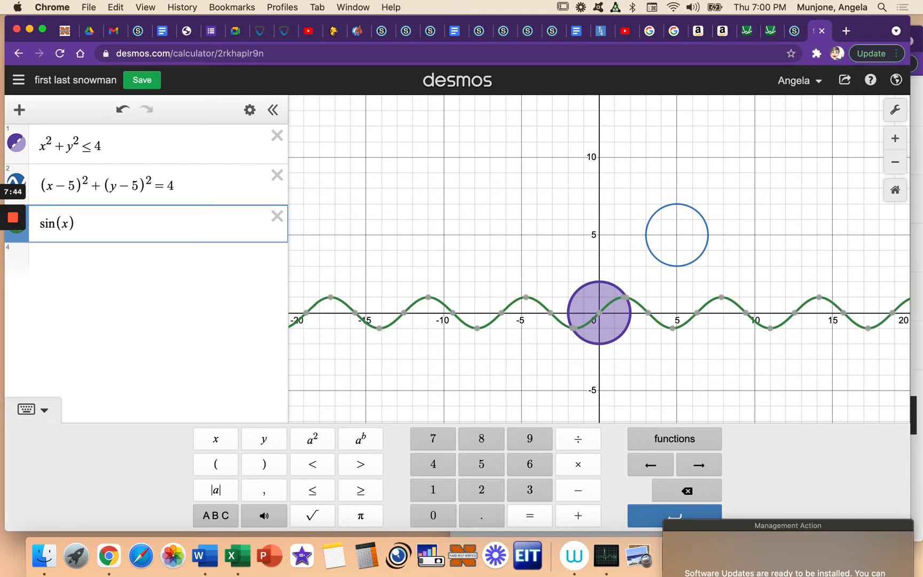
text(-1)
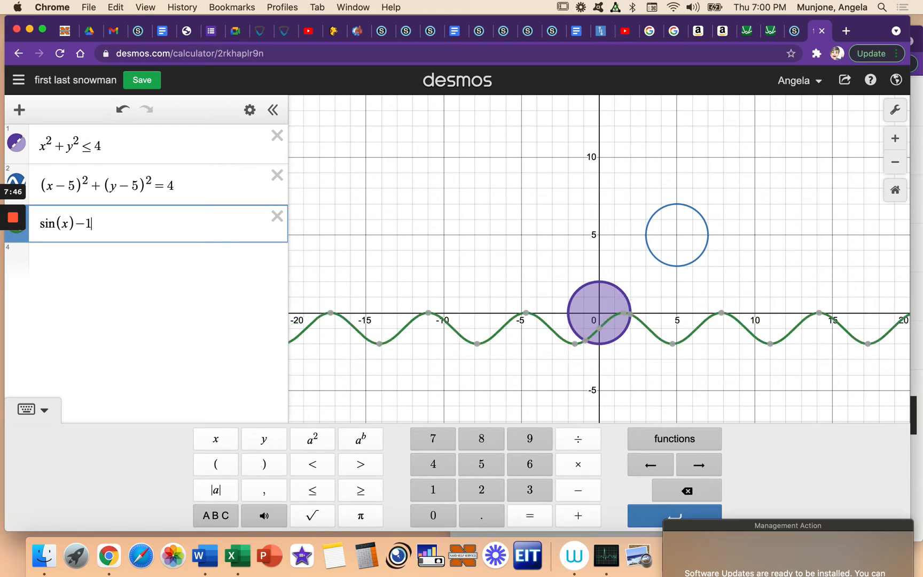
key(BackSpace)
text(3)
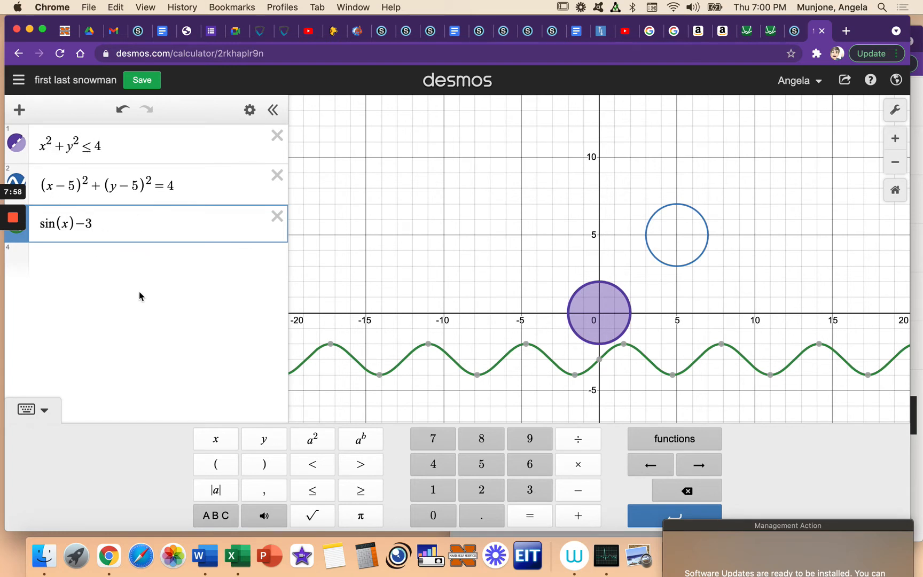
Step: Add the line −2x and the parabola −2x² as the fourth and fifth expressions
click(90, 256)
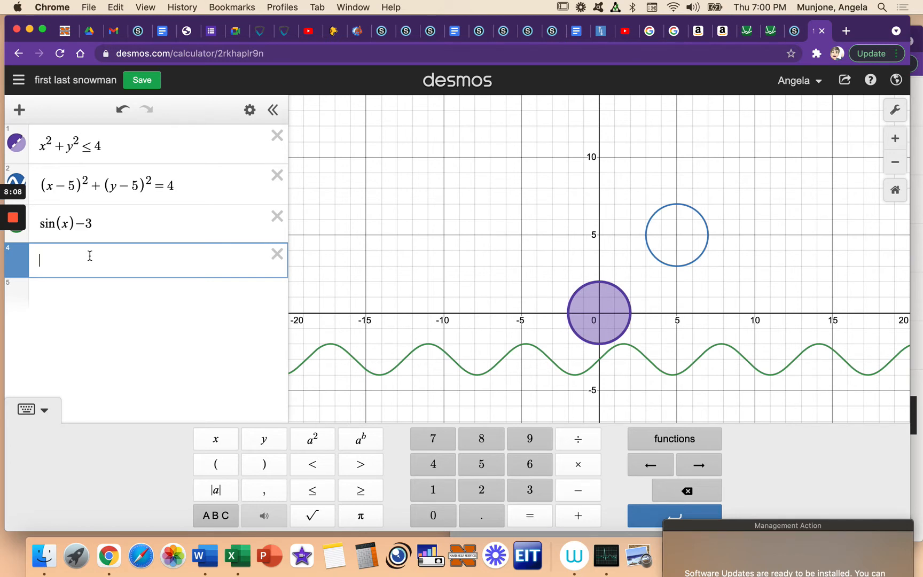
text(-2x)
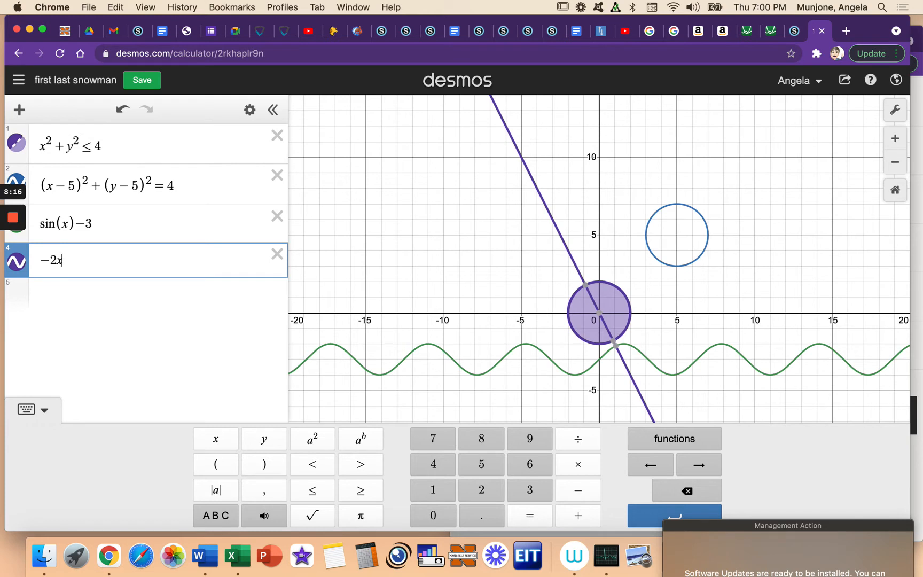
click(100, 292)
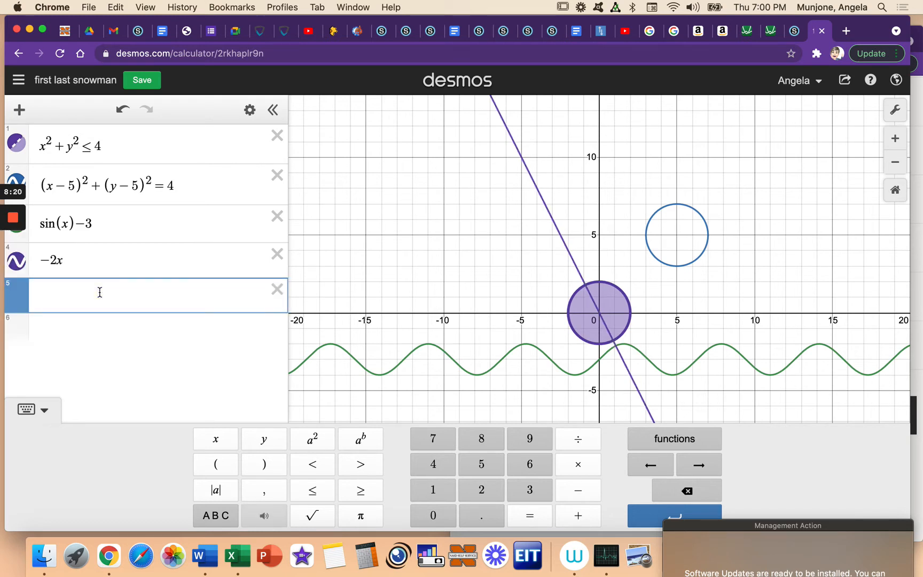
text(-2)
text(x^2)
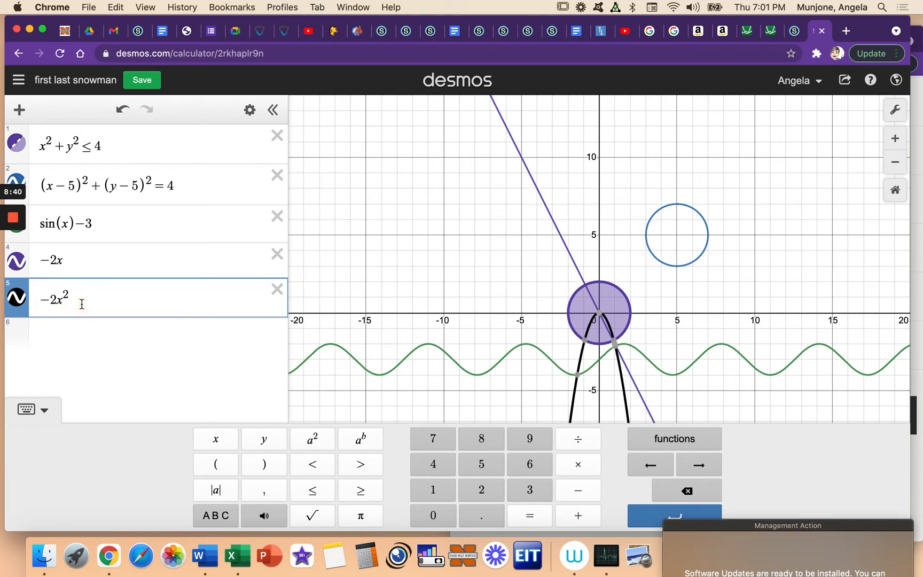
Step: Shift the parabola up by 8 and left by 5, giving −2(x + 5)² + 8, and save the graph
text(+8)
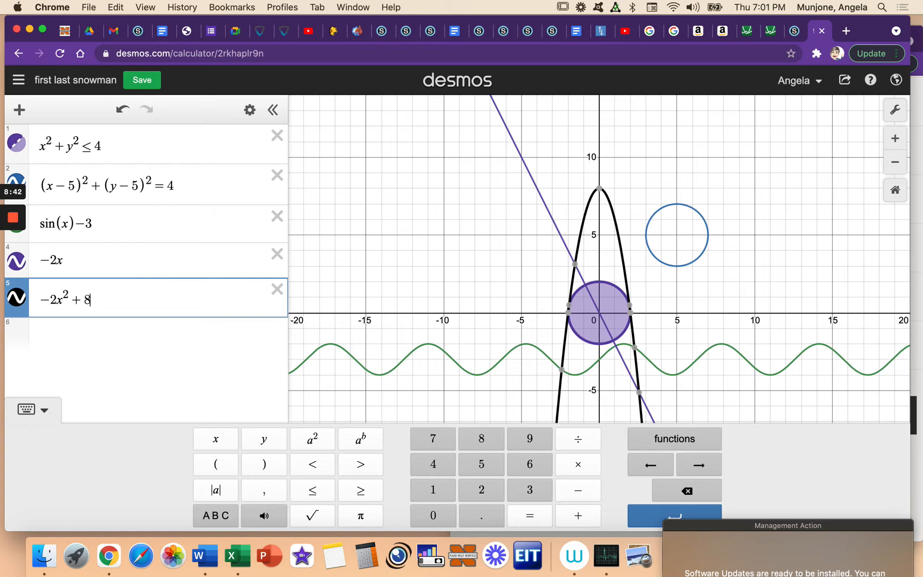
click(60, 302)
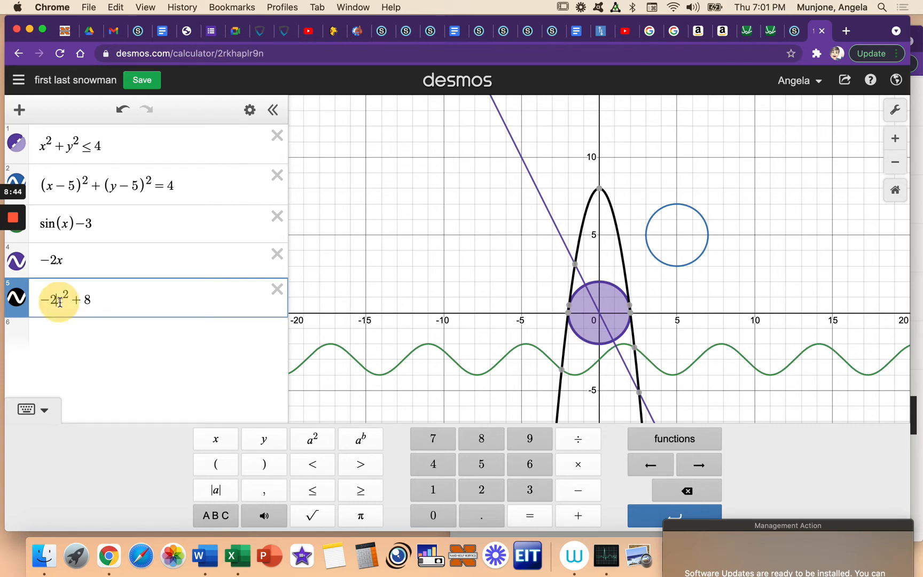
text(()
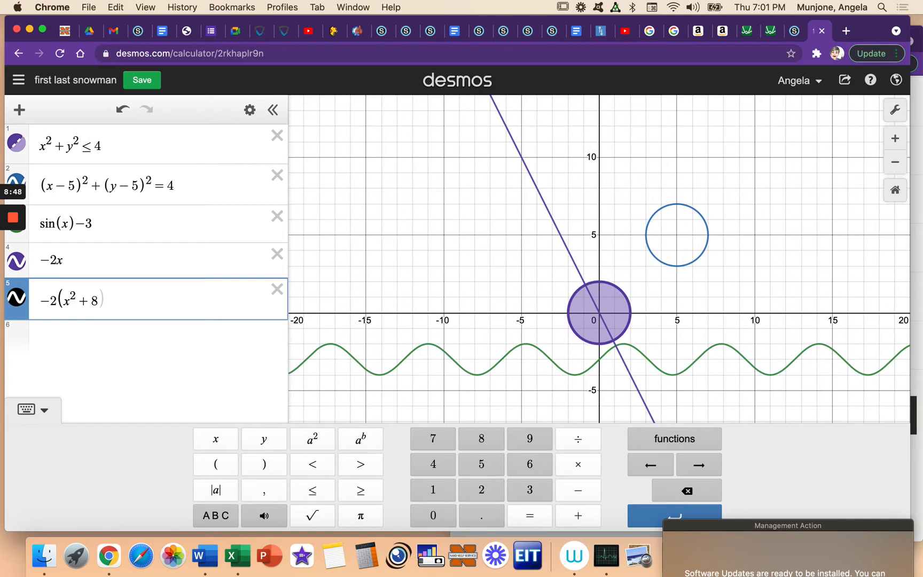
key(Right)
text(+5))
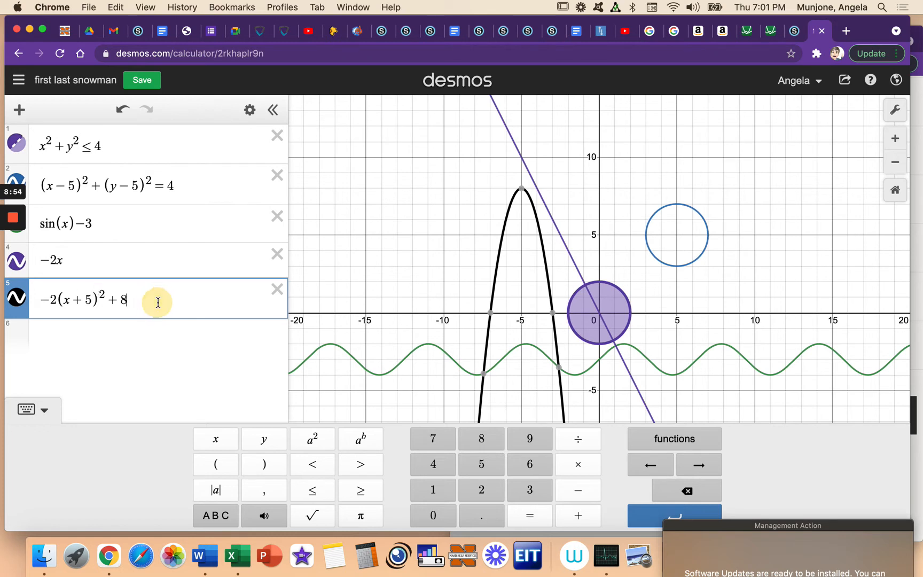
click(142, 81)
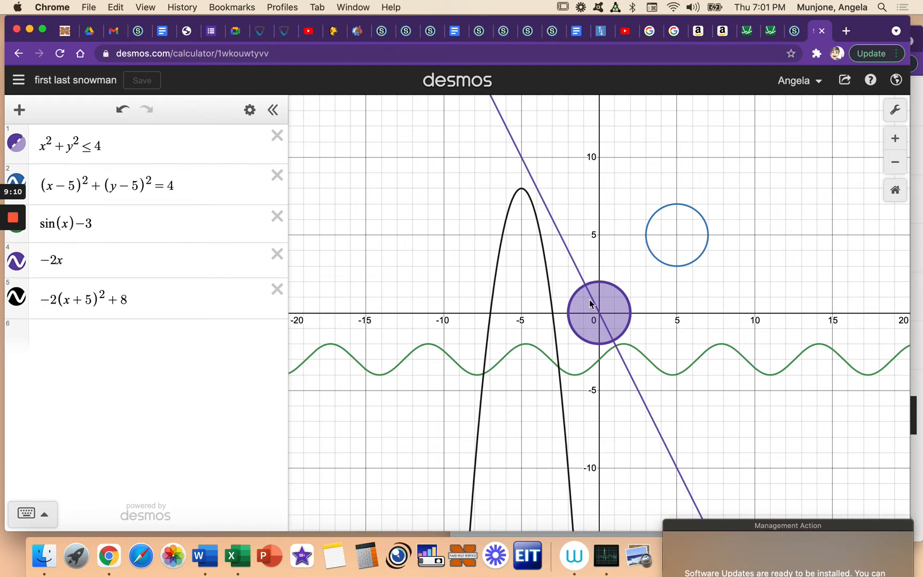
Step: Show the edit options of the expression list, and return to the sin(x) − 3 expression
click(514, 148)
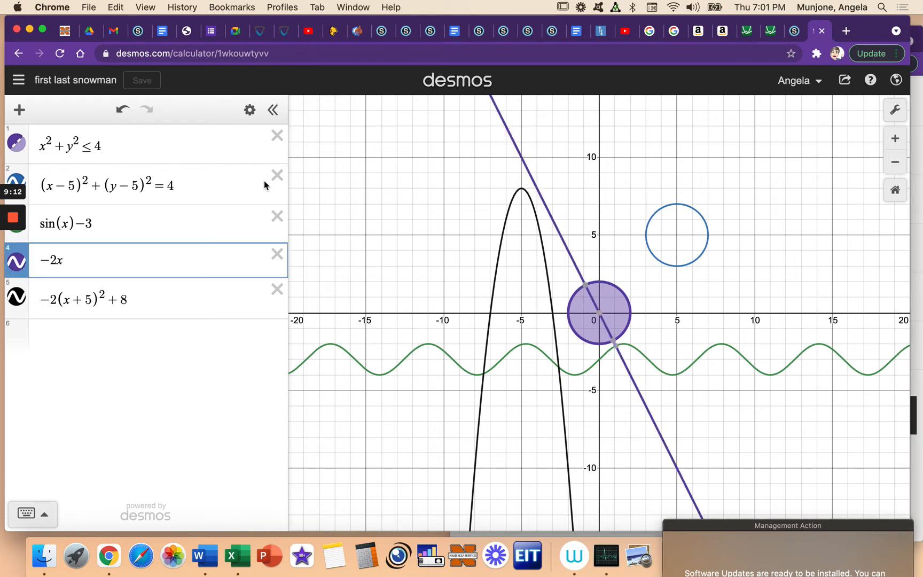
click(250, 110)
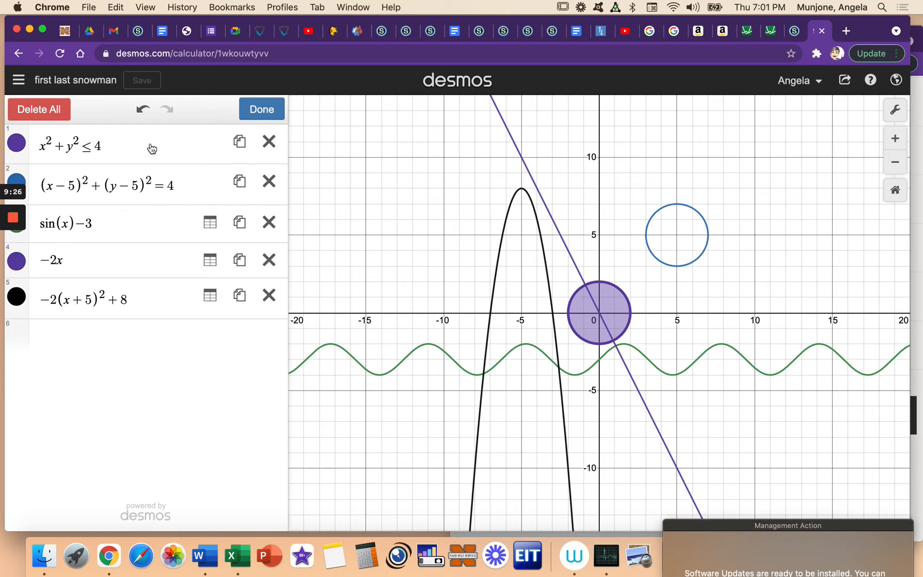
click(160, 223)
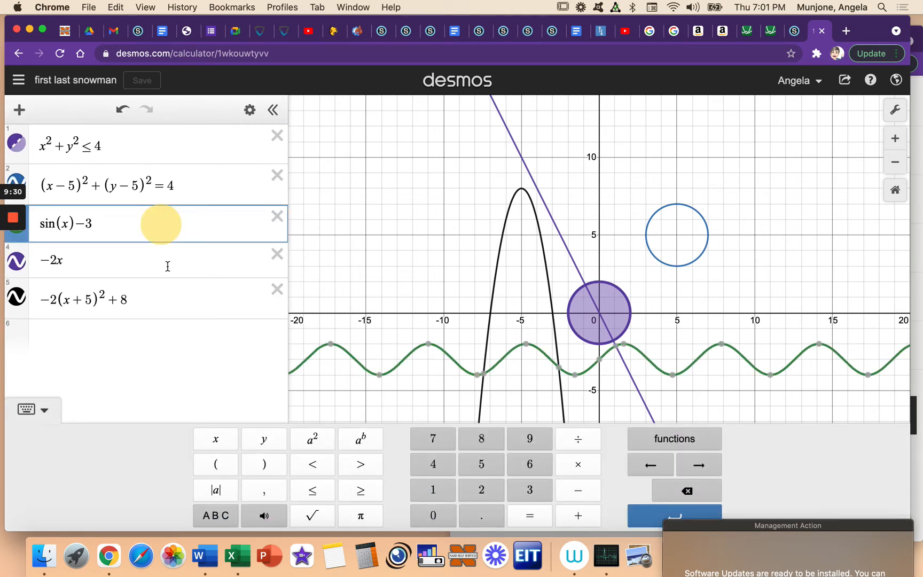
Step: Restrict the line −2x to the domain {−5 < x < 5}
click(168, 265)
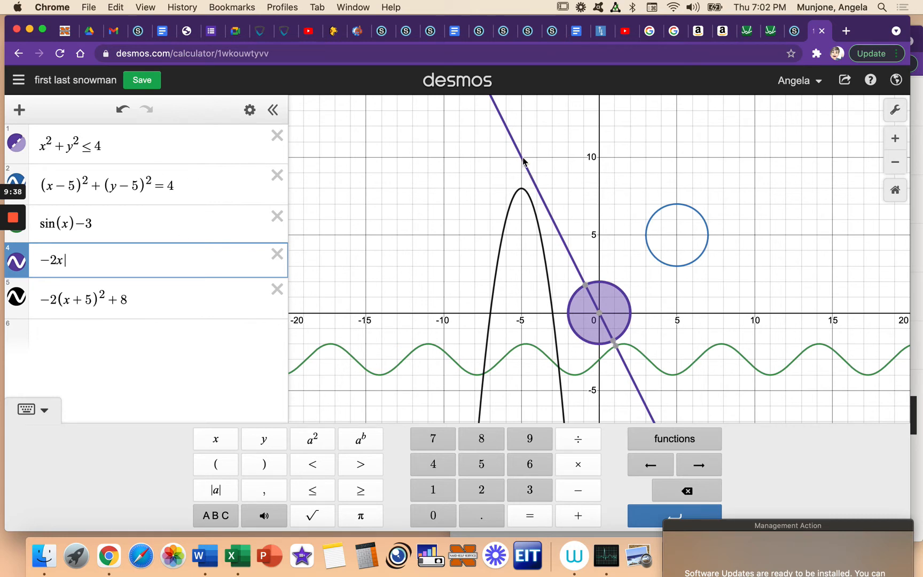
click(894, 161)
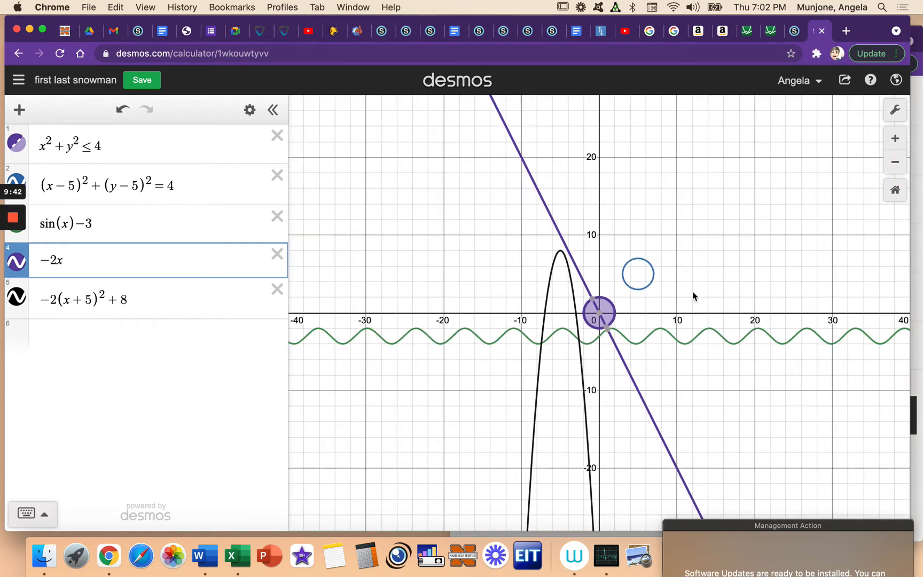
click(104, 261)
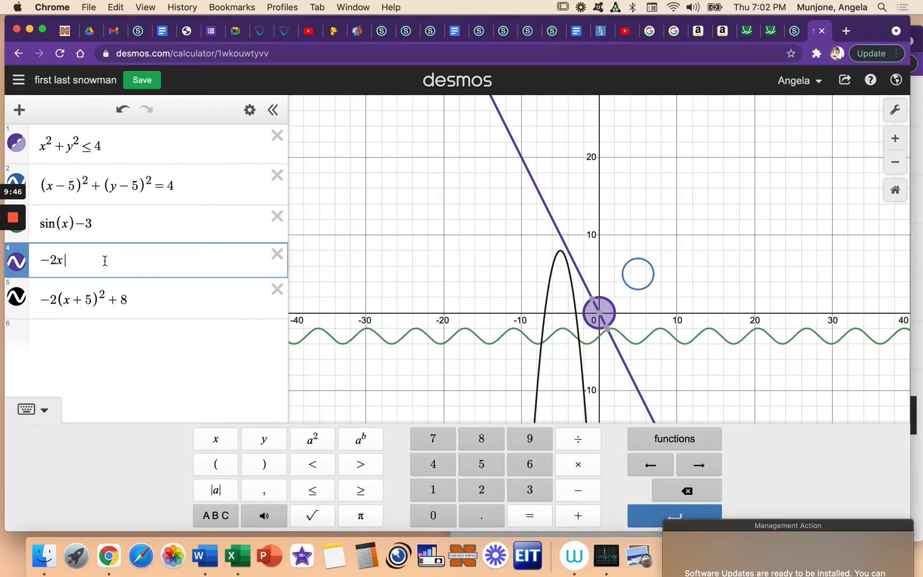
text({)
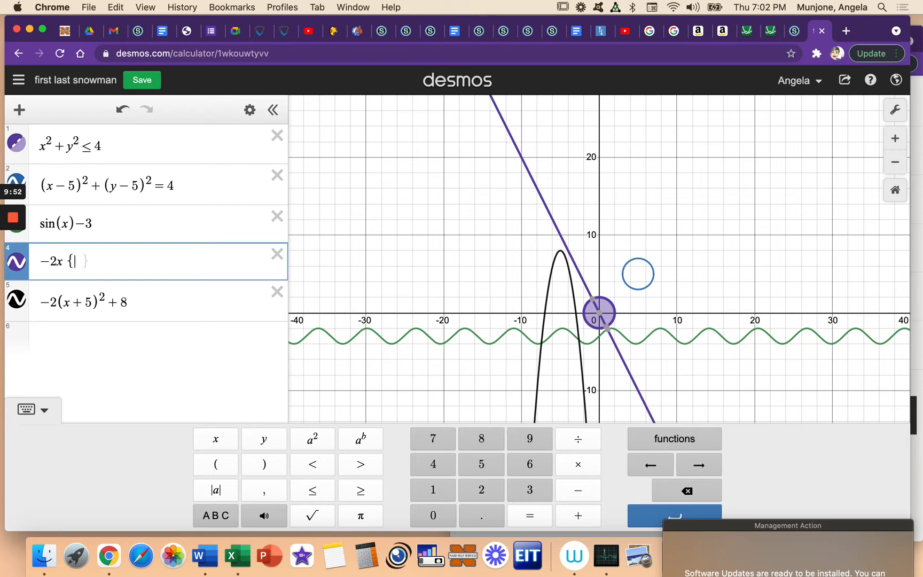
text(-5)
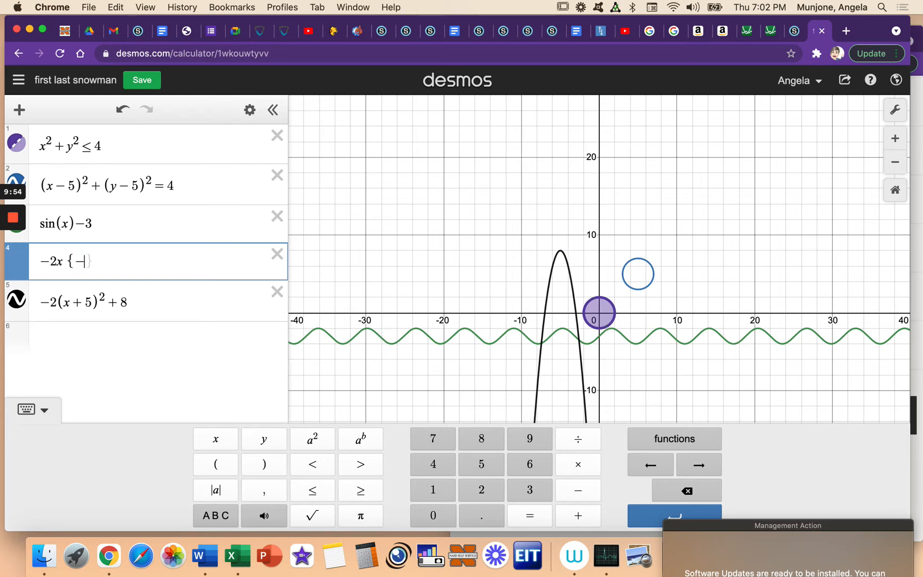
text(<x)
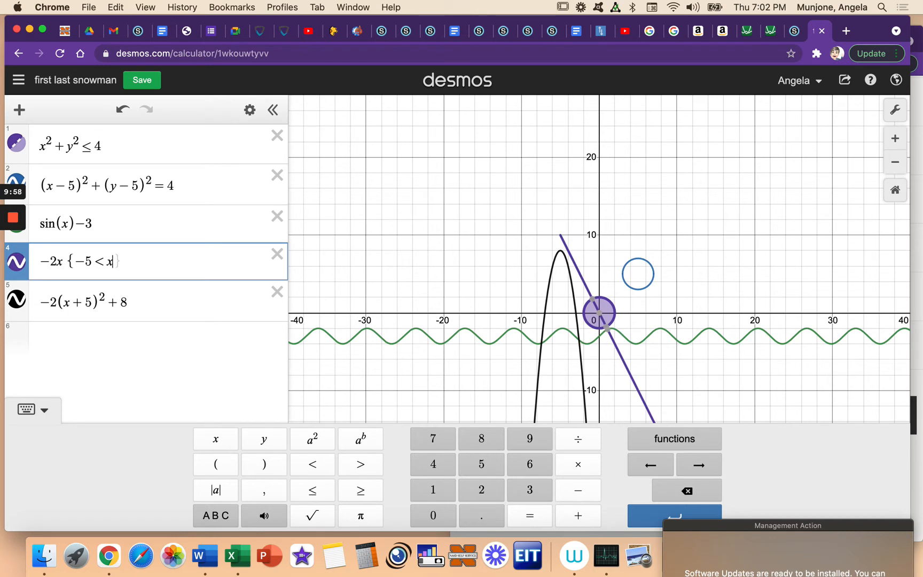
text(<5)
click(124, 335)
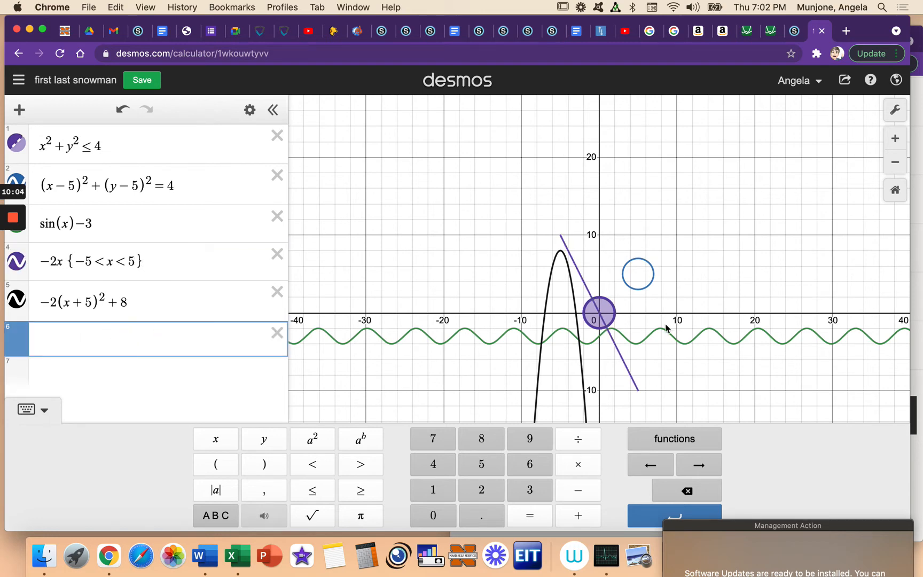
Step: Try y as the variable in the line's −5 to 5 restriction, and change it back to x
click(896, 141)
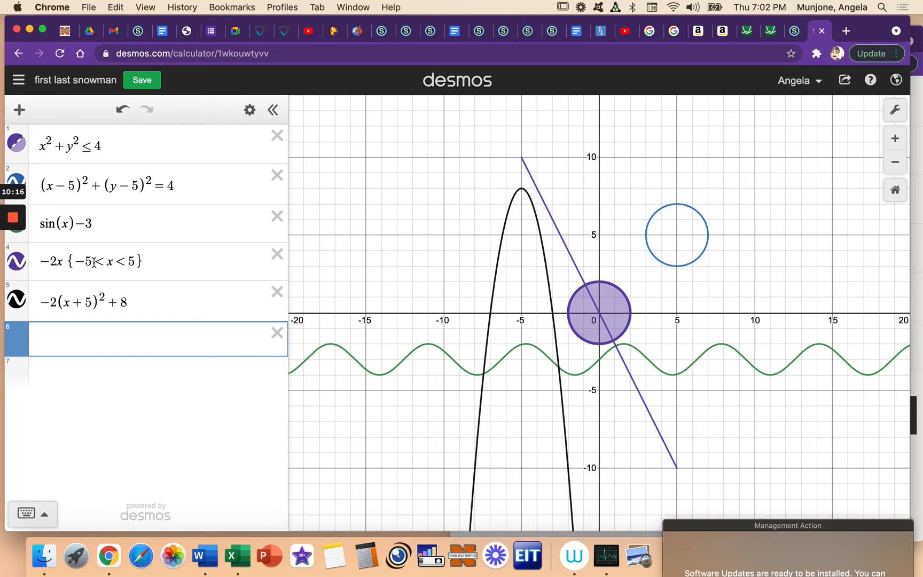
click(112, 262)
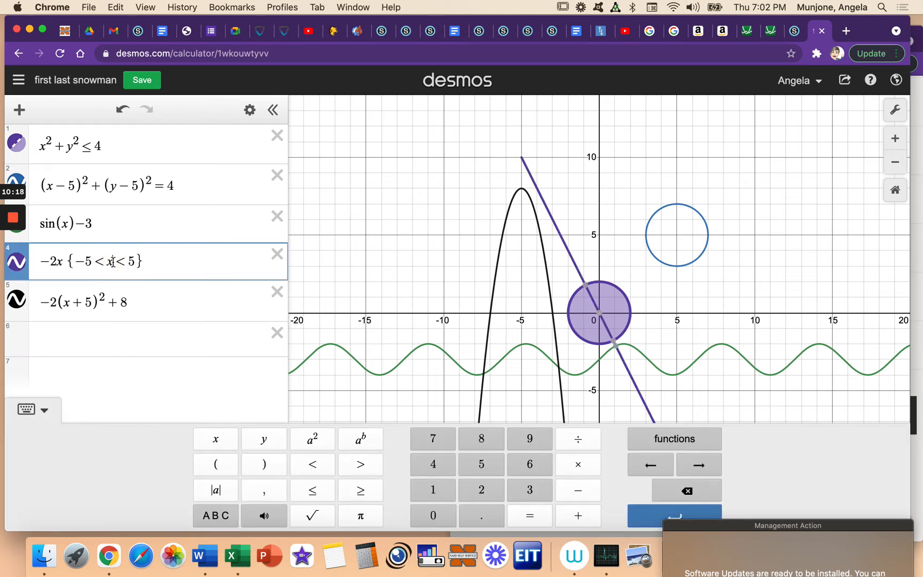
key(BackSpace)
text(y)
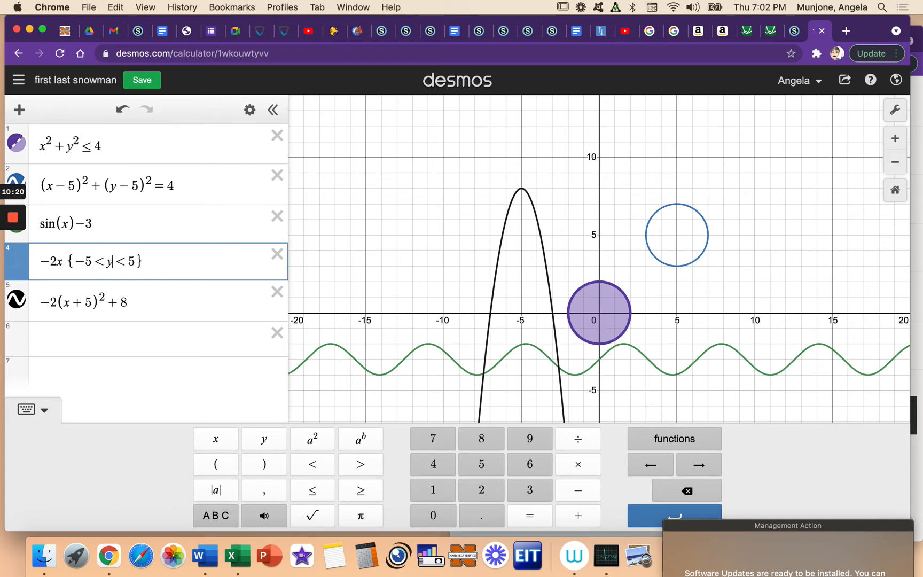
click(161, 264)
click(115, 261)
key(BackSpace)
text(x)
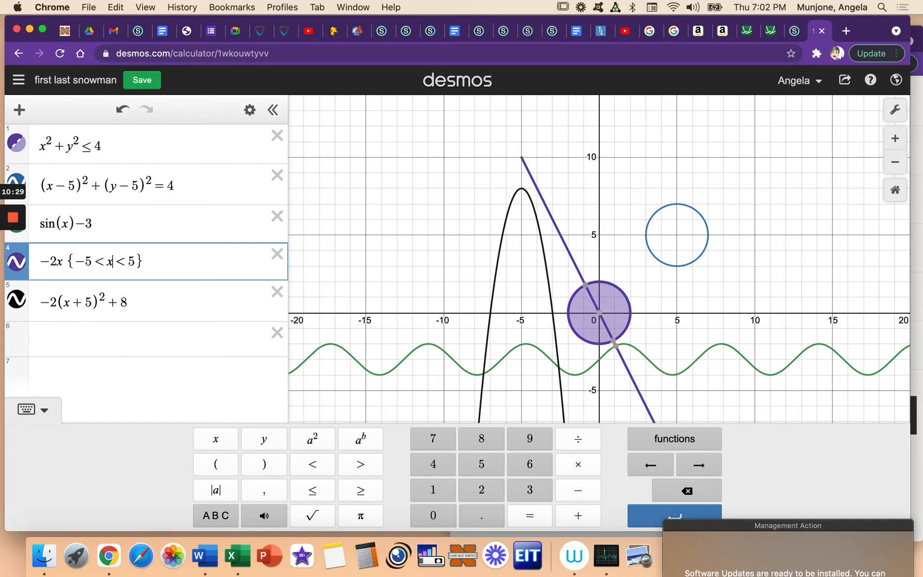
Step: Show the coordinates of the parabola's vertex, try restricting the parabola with {0 < y < 8}, and remove the restriction
click(175, 301)
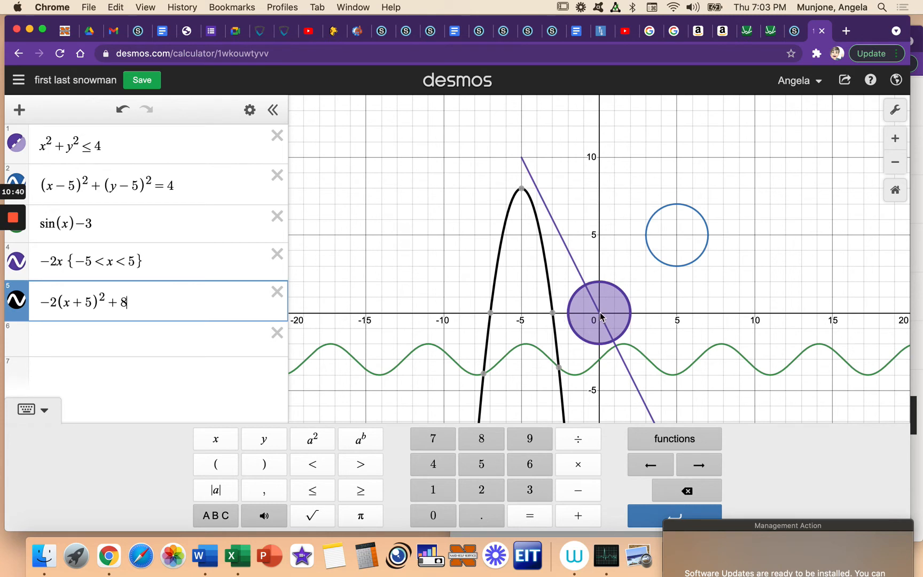
click(519, 192)
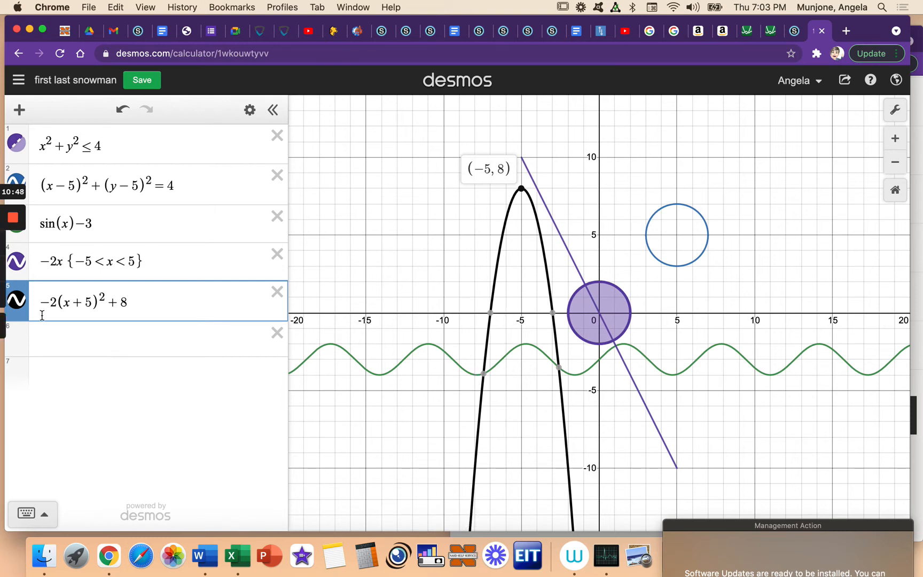
click(170, 300)
text({)
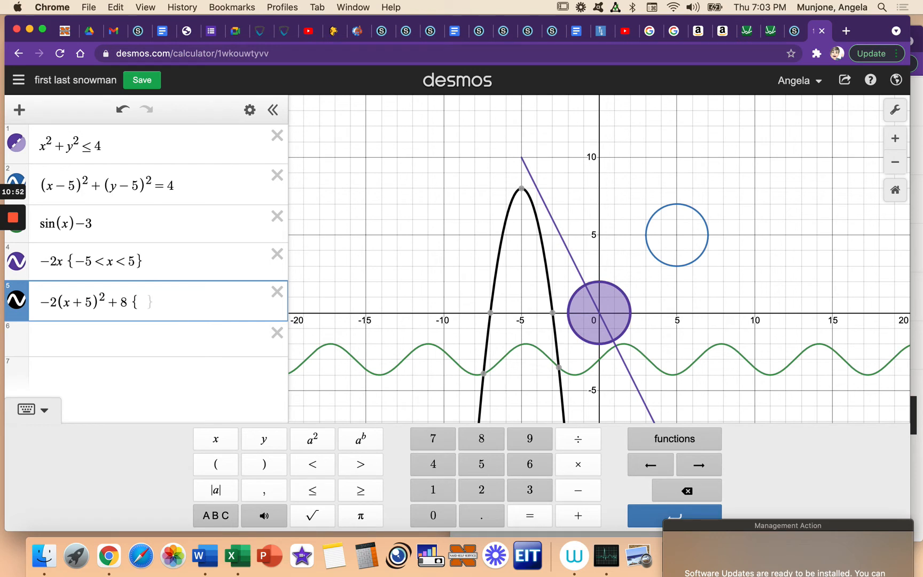
text(0<)
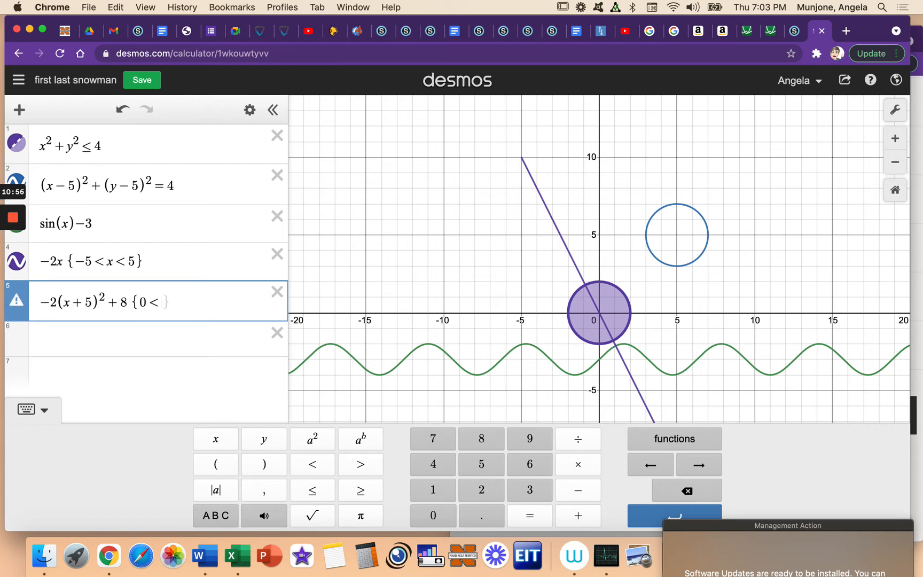
text(y)
text(<)
text(8)
text(})
key(BackSpace)
key(BackSpace)
key(BackSpace)
key(BackSpace)
key(BackSpace)
key(BackSpace)
key(BackSpace)
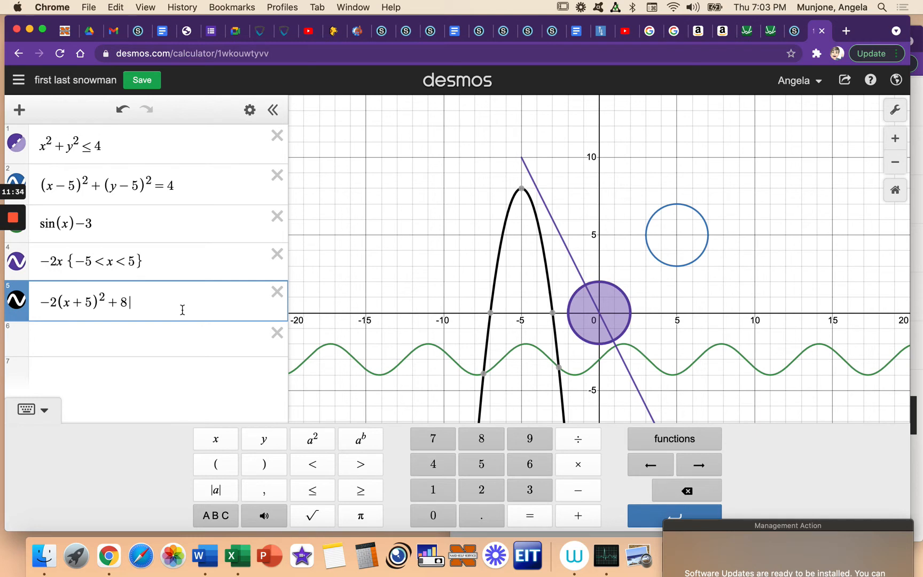
Step: Try restricting the parabola with {y > 0}, and delete that restriction
text({y>)
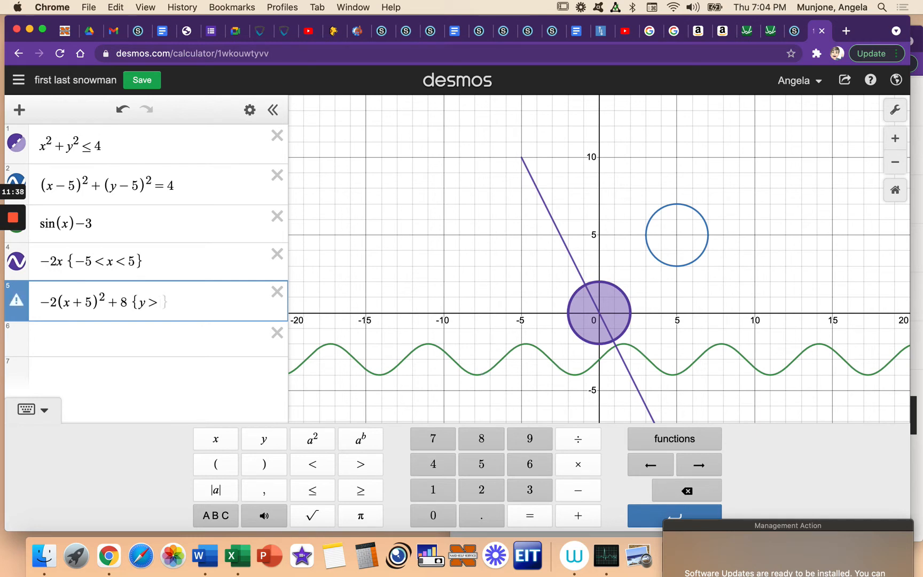
text(0)
click(174, 333)
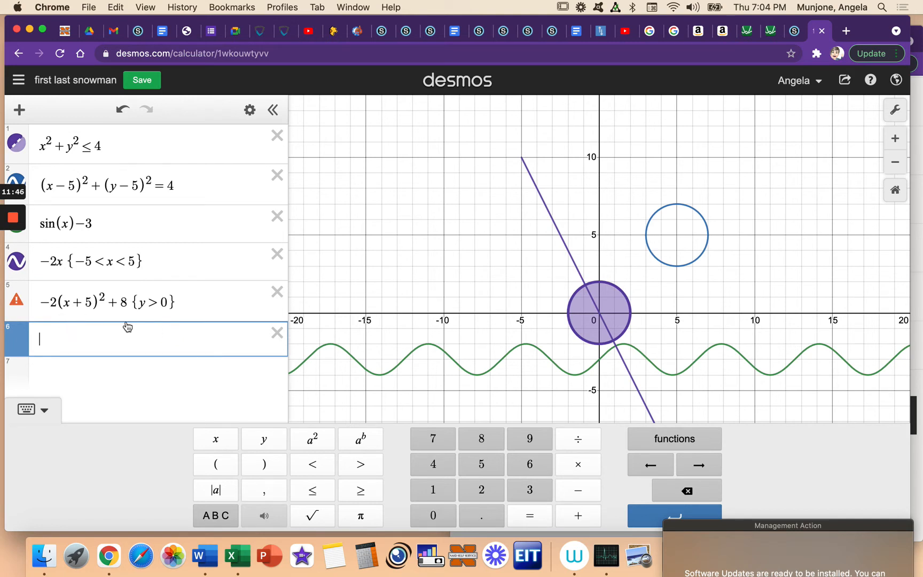
click(188, 300)
key(BackSpace)
key(BackSpace)
key(BackSpace)
key(BackSpace)
key(BackSpace)
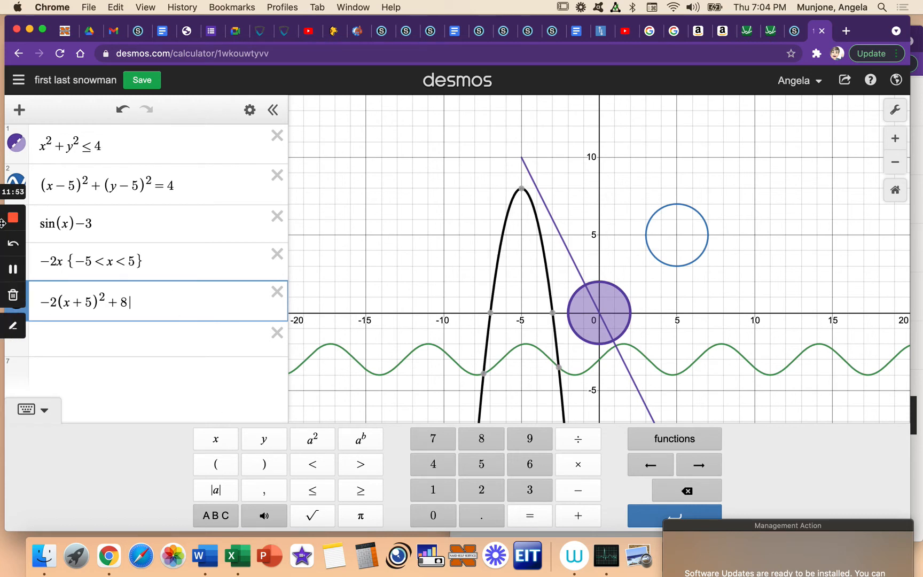
mouse_move(13, 219)
click(13, 270)
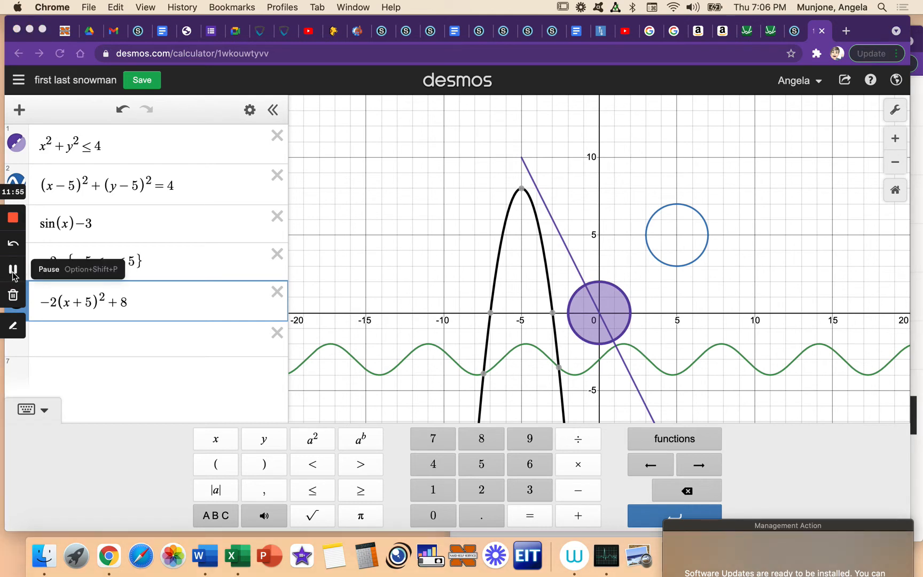
Step: Add the restriction {0 < y < 8} to the end of the parabola −2(x + 5)² + 8
click(164, 305)
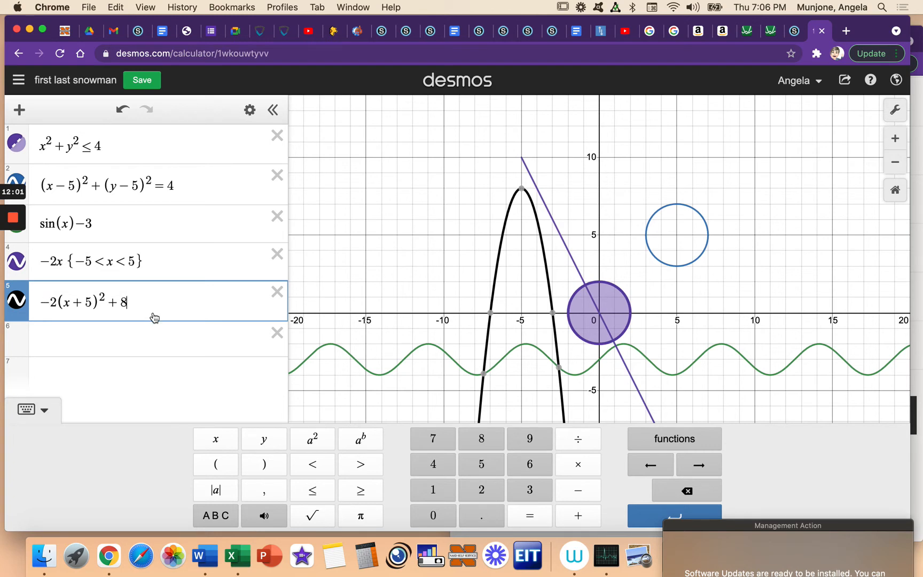
text({)
text(0<y<8)
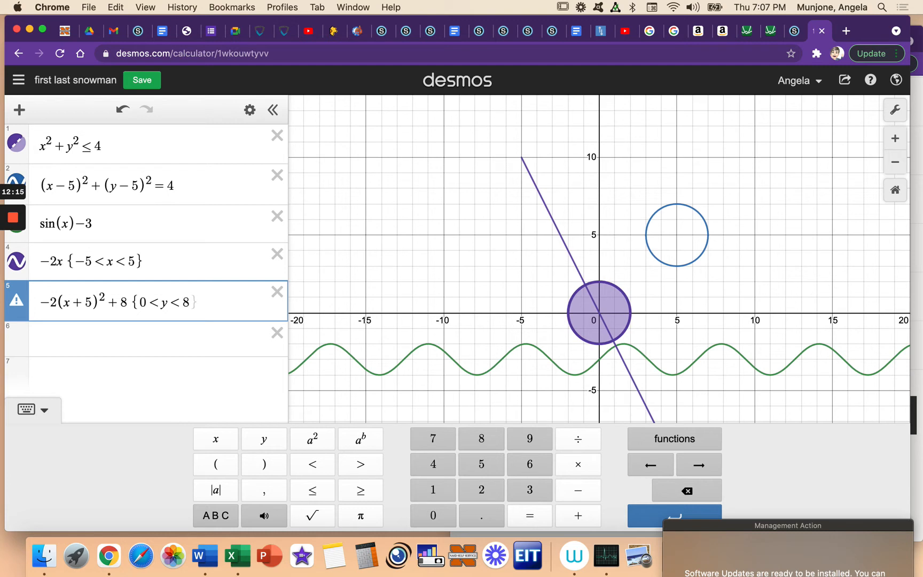
text(})
Step: Try the parabola's equation with y = in front, and remove that prefix
click(42, 300)
text(y=)
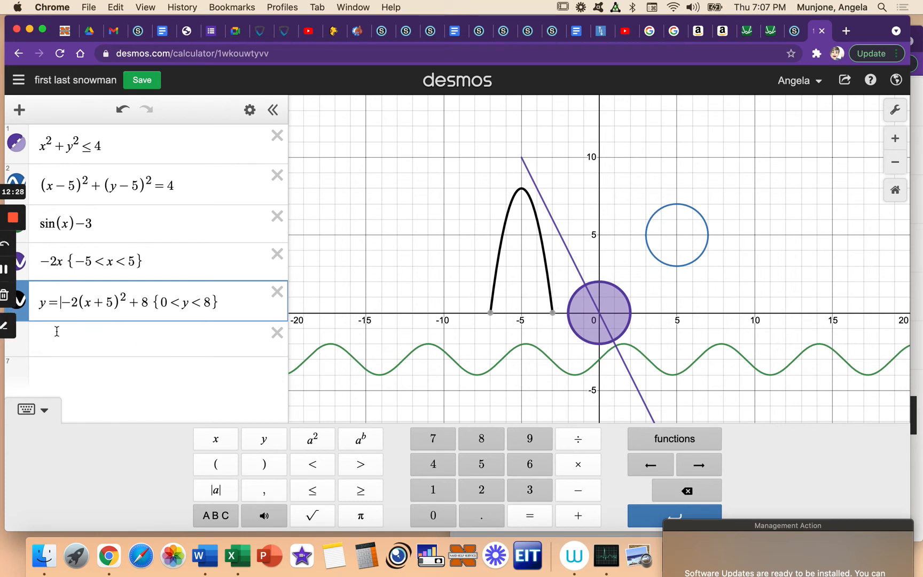
key(BackSpace)
key(BackSpace)
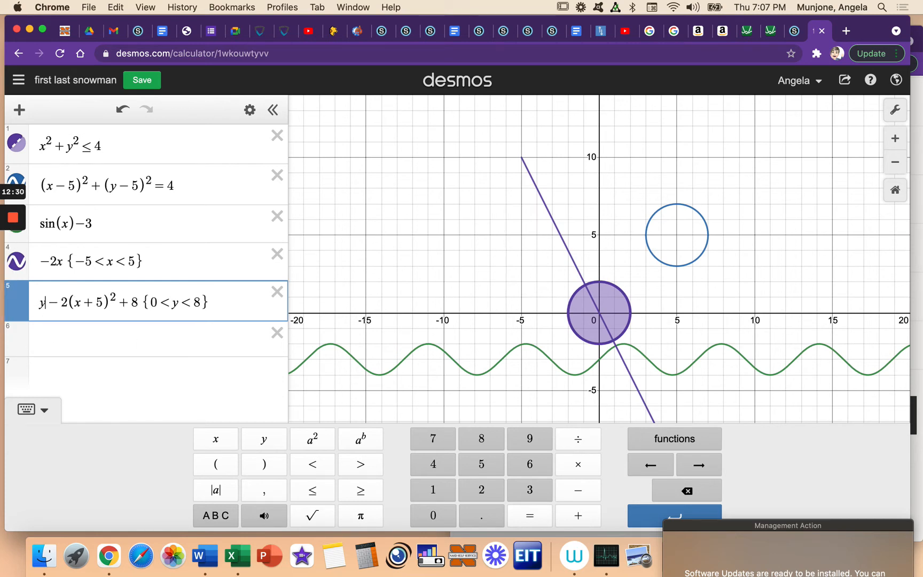
Step: Change the variable in the parabola's restriction to x and its lower limit to −7
click(166, 302)
key(BackSpace)
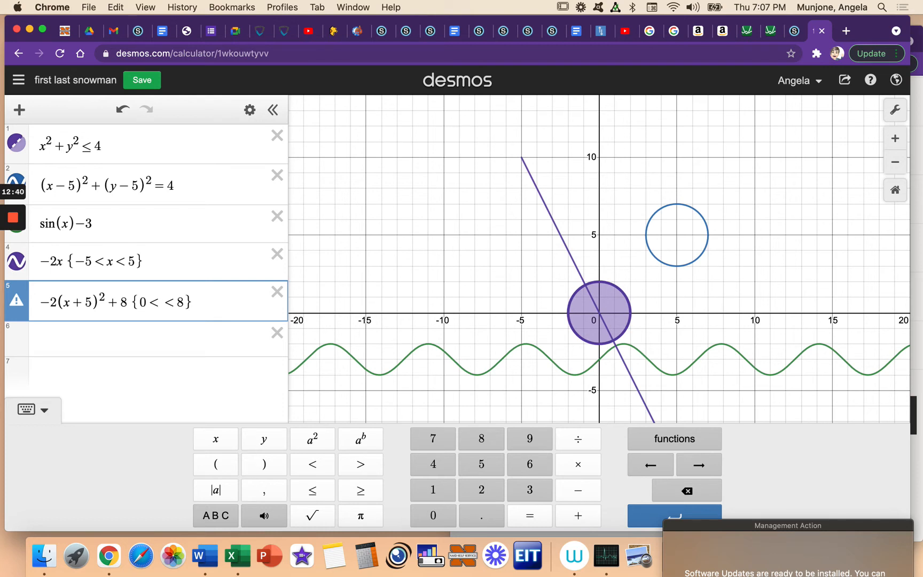
text(x)
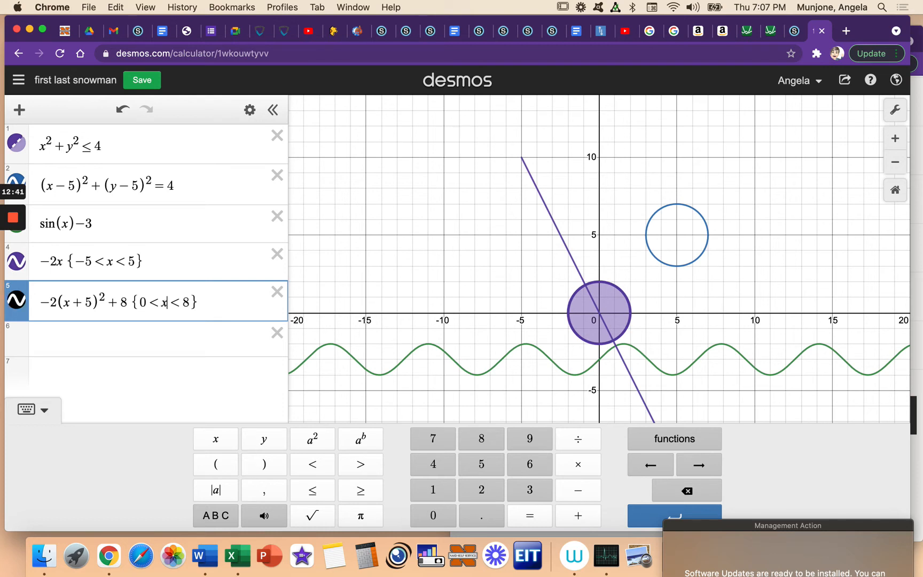
key(Left)
key(Left)
key(Right)
key(BackSpace)
text(-7)
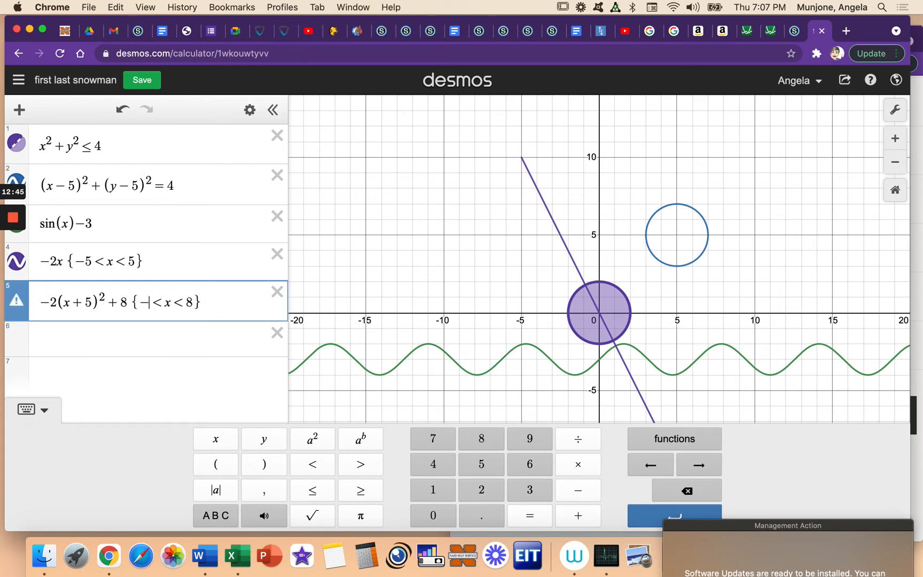
key(Right)
key(Right)
key(Right)
key(Right)
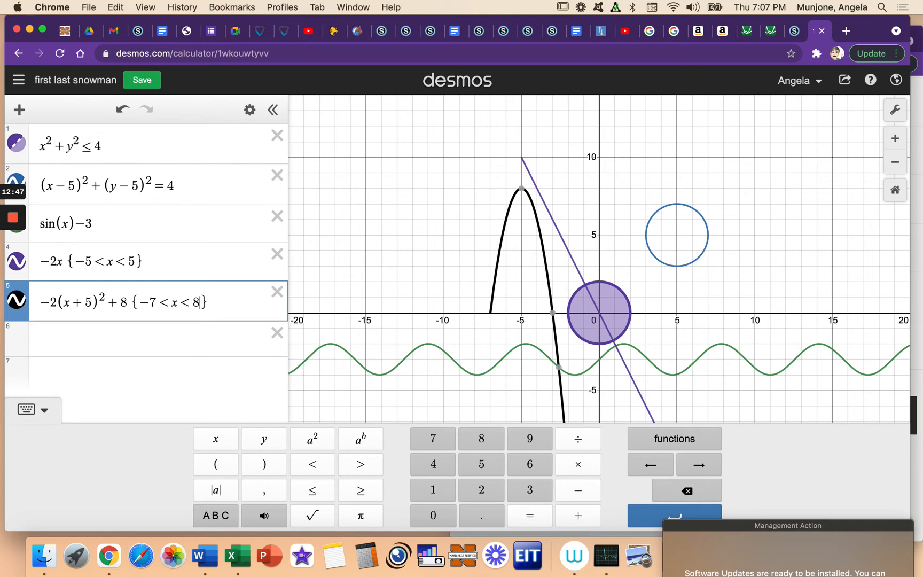
Step: Set the upper limit of the parabola's restriction to −2, and correct it to −3
key(BackSpace)
text(-2)
click(194, 337)
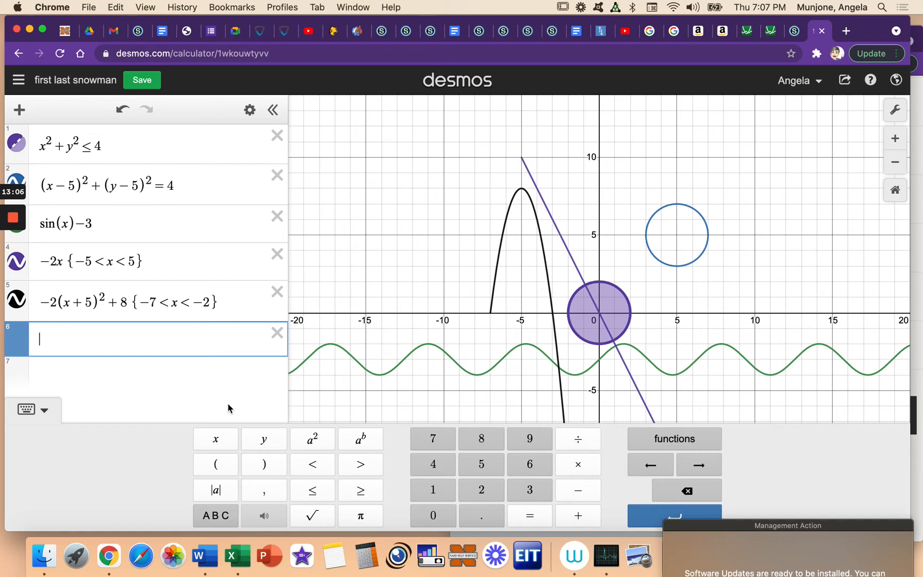
click(207, 303)
key(BackSpace)
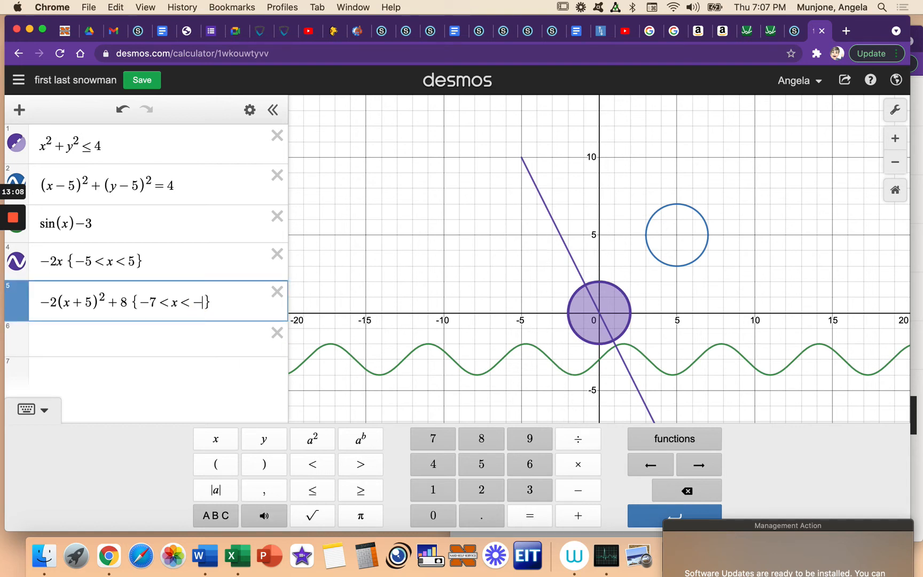
text(3)
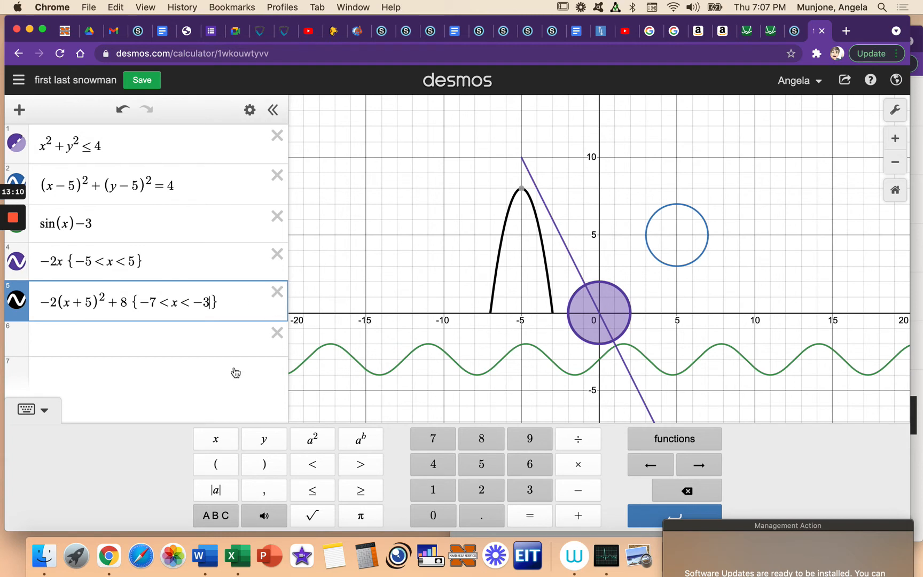
click(228, 347)
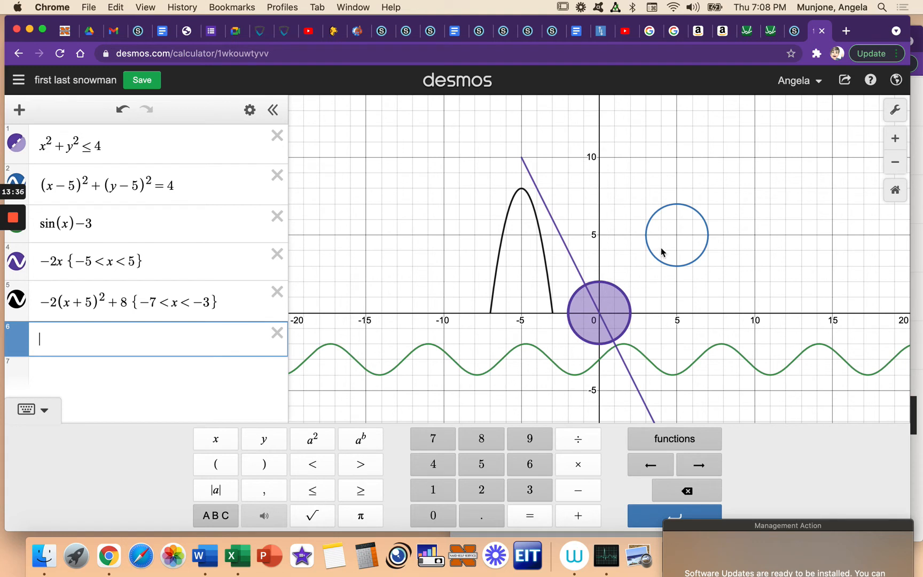
Step: Add the point (5,6) inside the upper circle as the sixth expression, and start an empty seventh expression
click(675, 224)
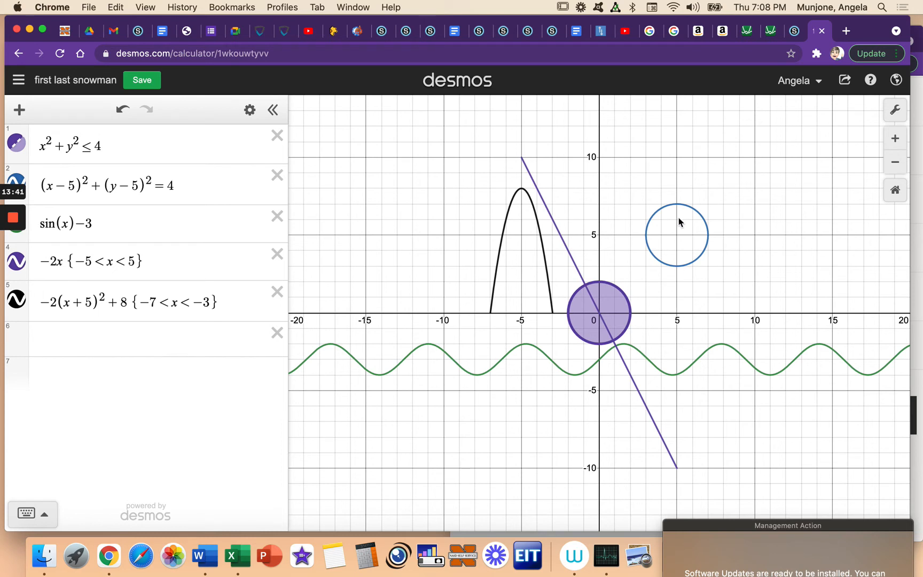
click(139, 339)
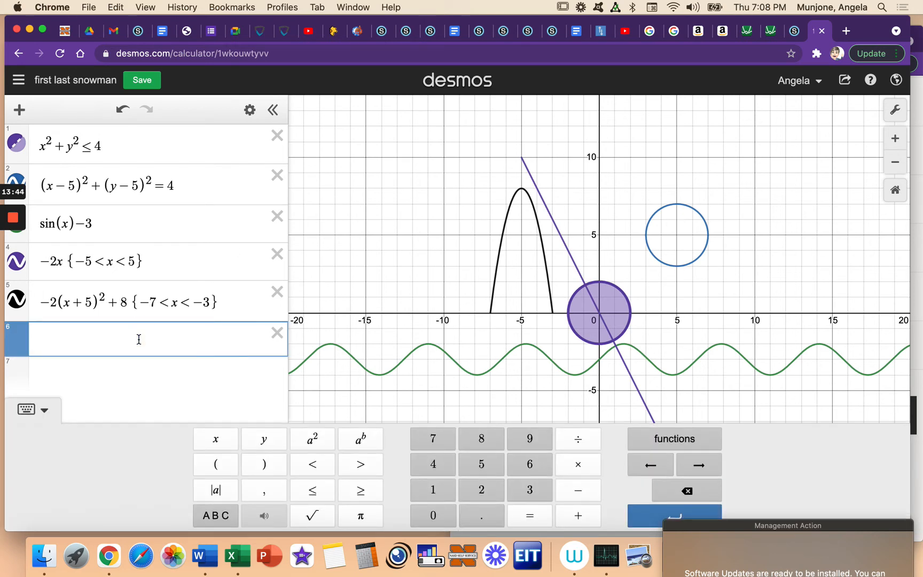
text((5.6)
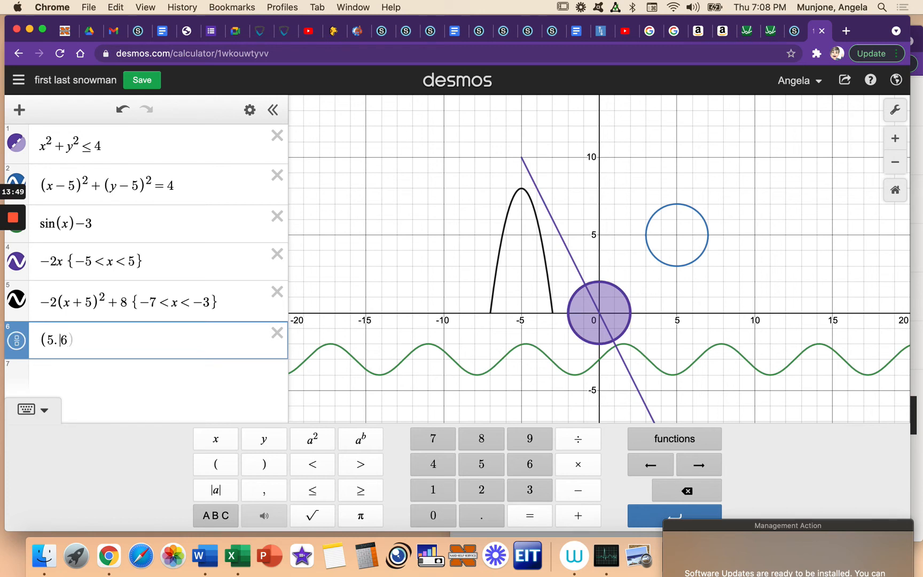
key(BackSpace)
key(BackSpace)
text(,6)
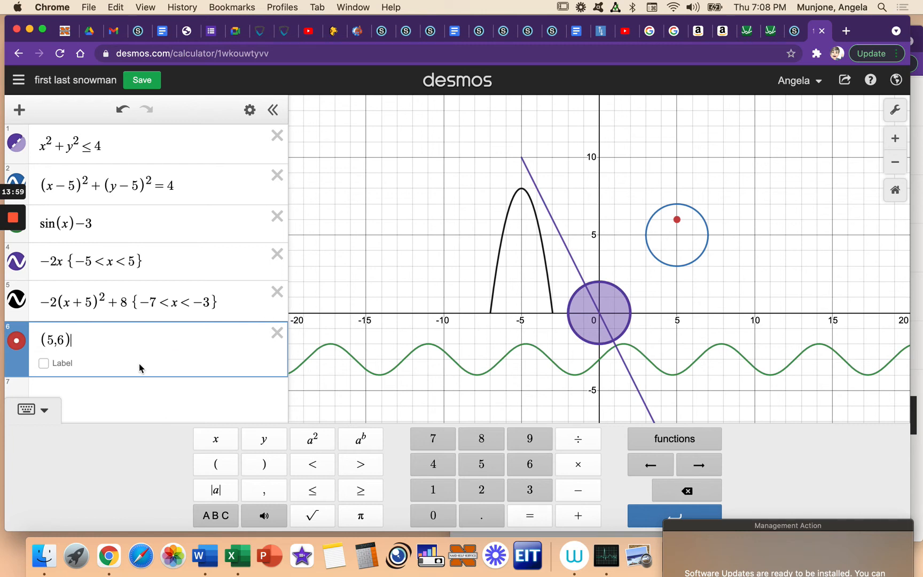
click(108, 395)
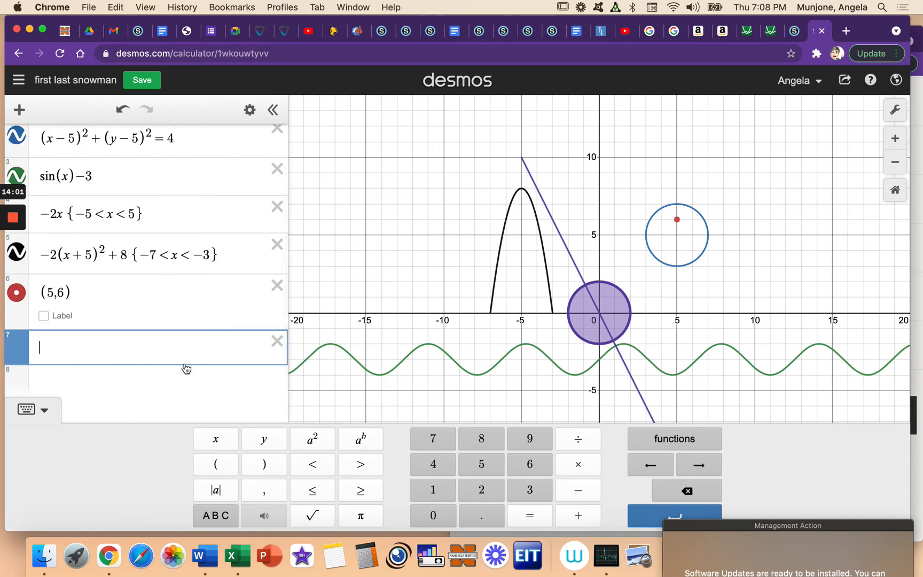
Step: Add the points (4,5) and (5,4) inside the upper circle as the seventh and eighth expressions
text((4,)
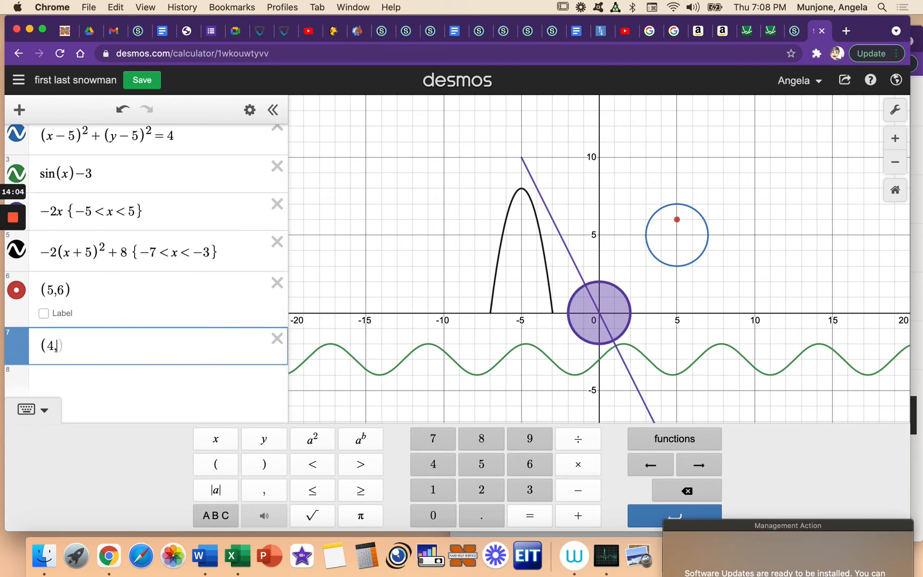
text(5))
click(160, 404)
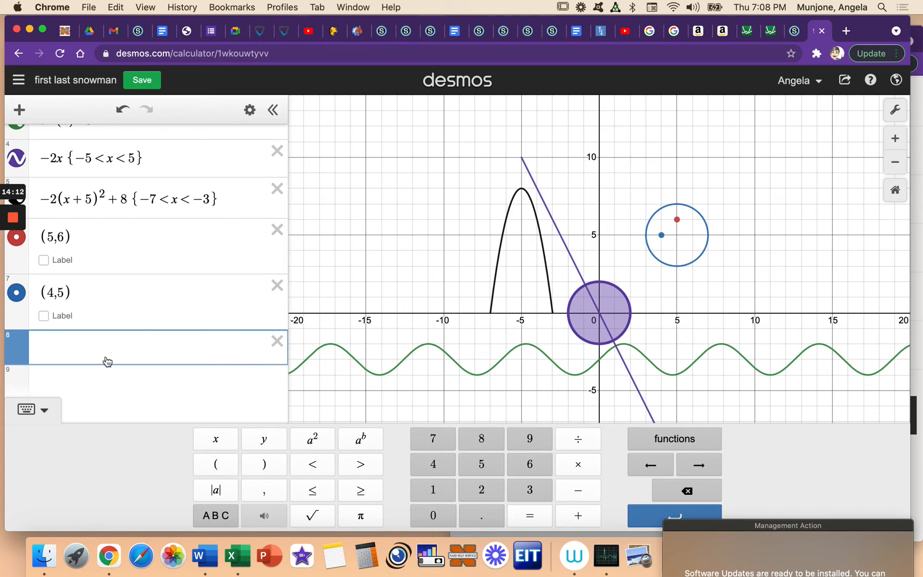
text((5, 4))
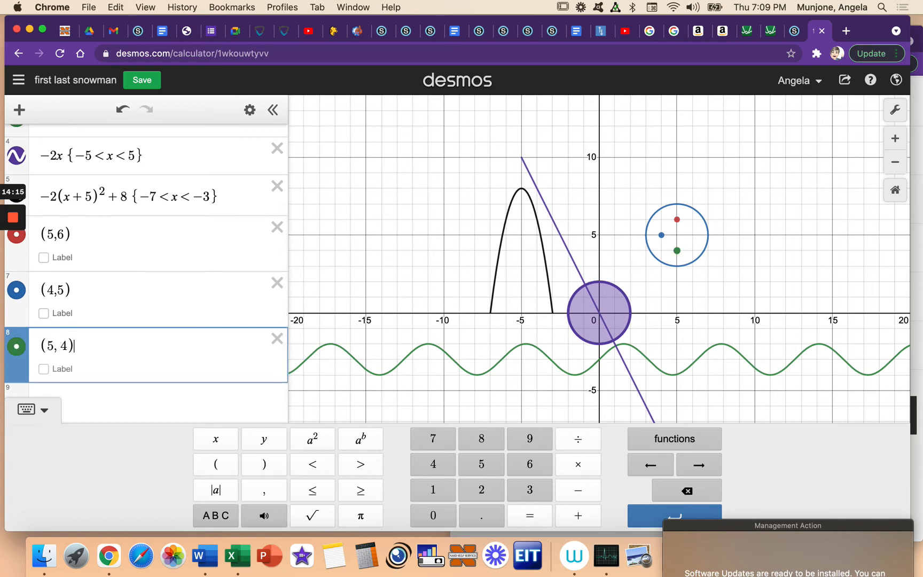
click(155, 400)
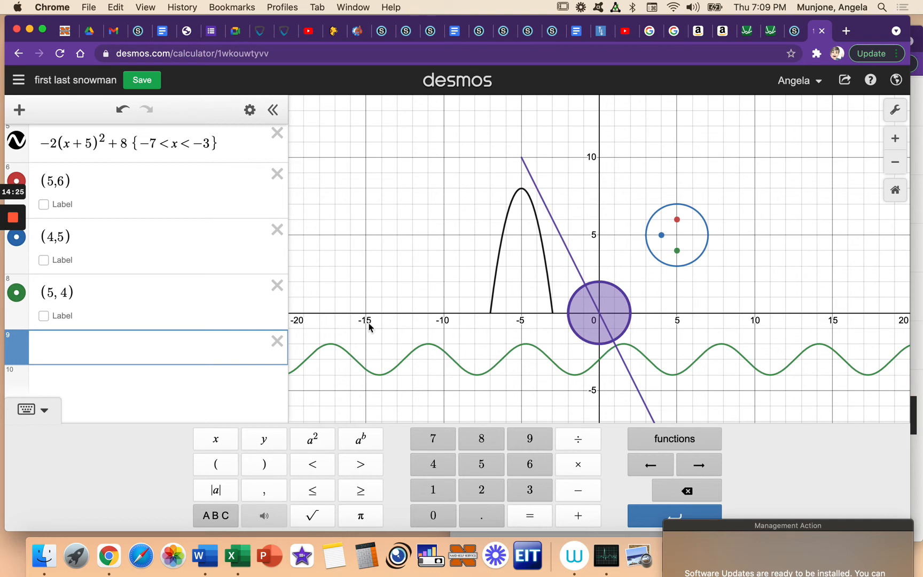
Step: Restrict the sine curve sin(x)−3 to −5 < x < 15, and change the lower limit to −15
scroll(152, 221, up, 4)
scroll(152, 221, up, 1)
click(128, 216)
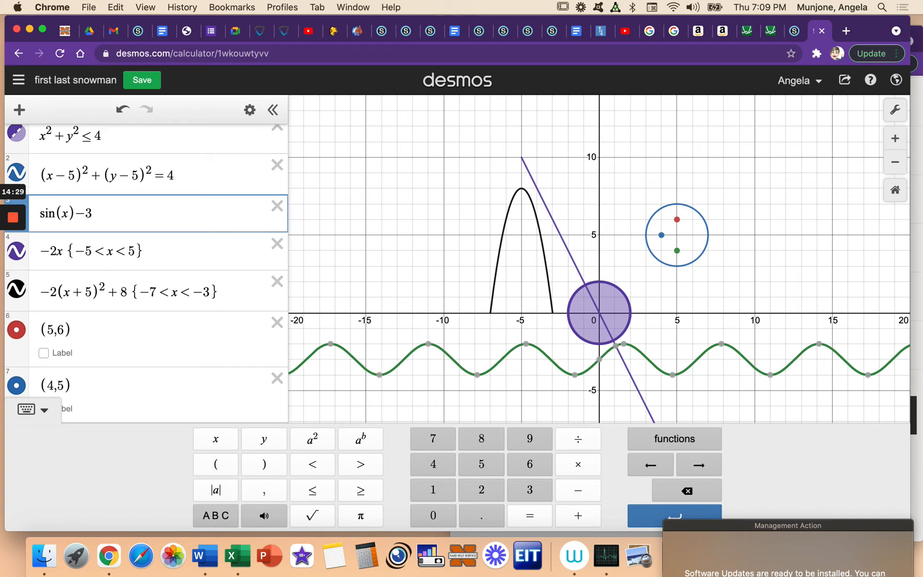
text({)
text(-5)
text(<)
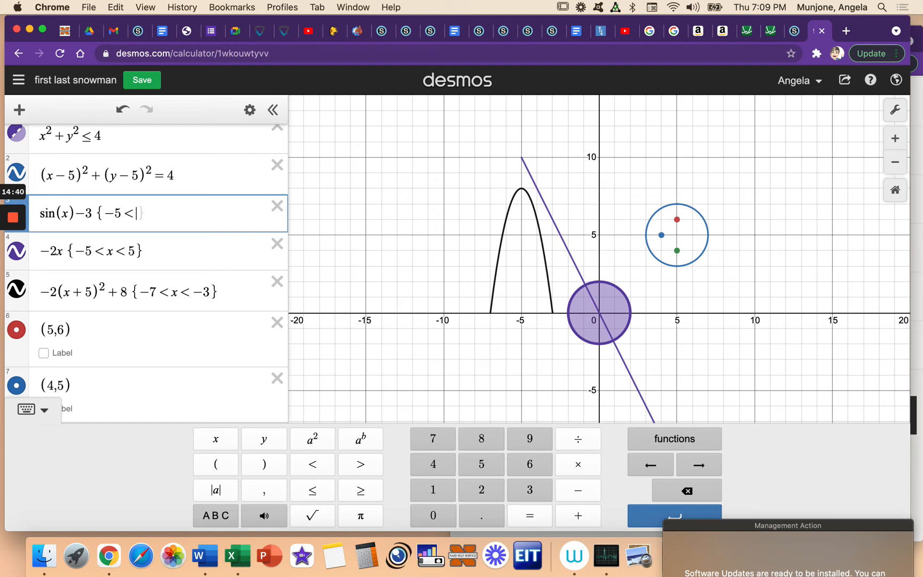
text(x<15)
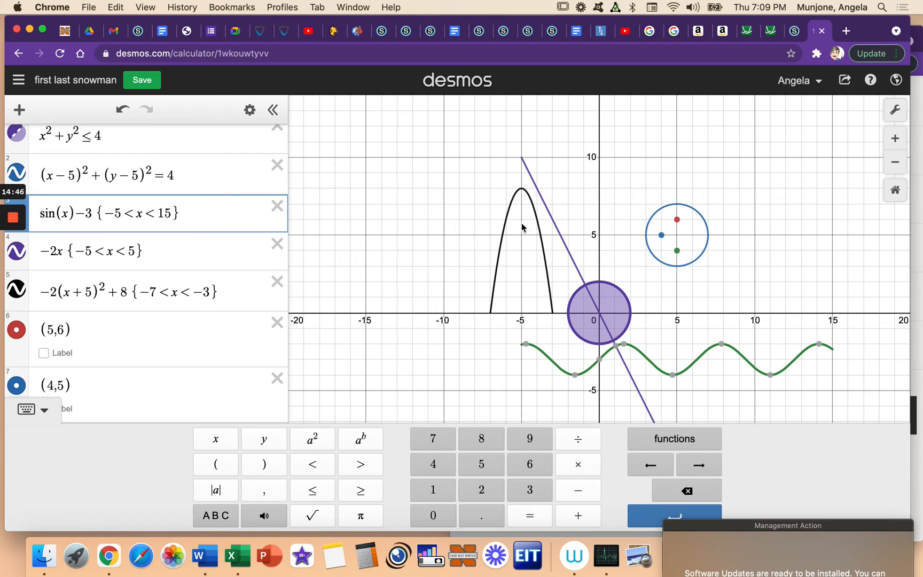
click(117, 212)
text(1)
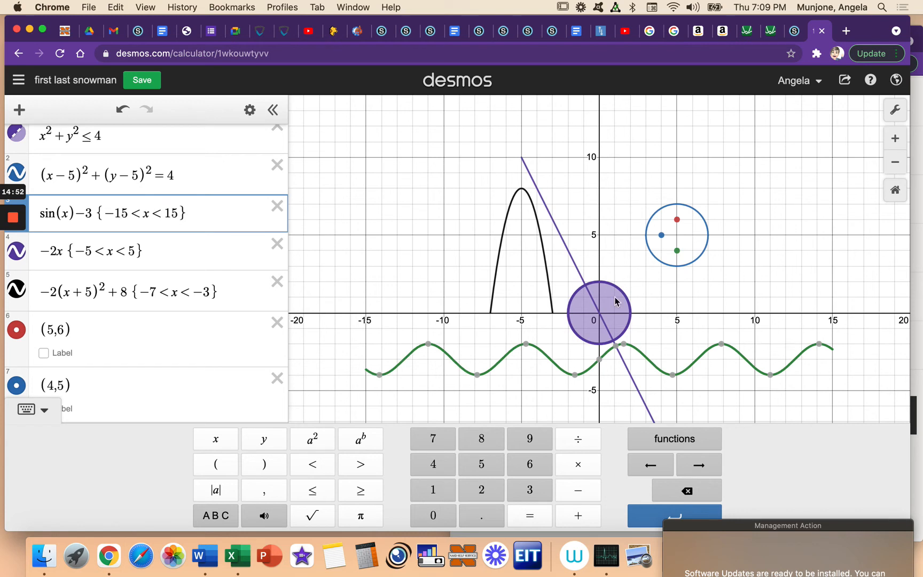
Step: Identify which expressions draw the straight line and the sine curve by selecting each of them on the graph
click(565, 245)
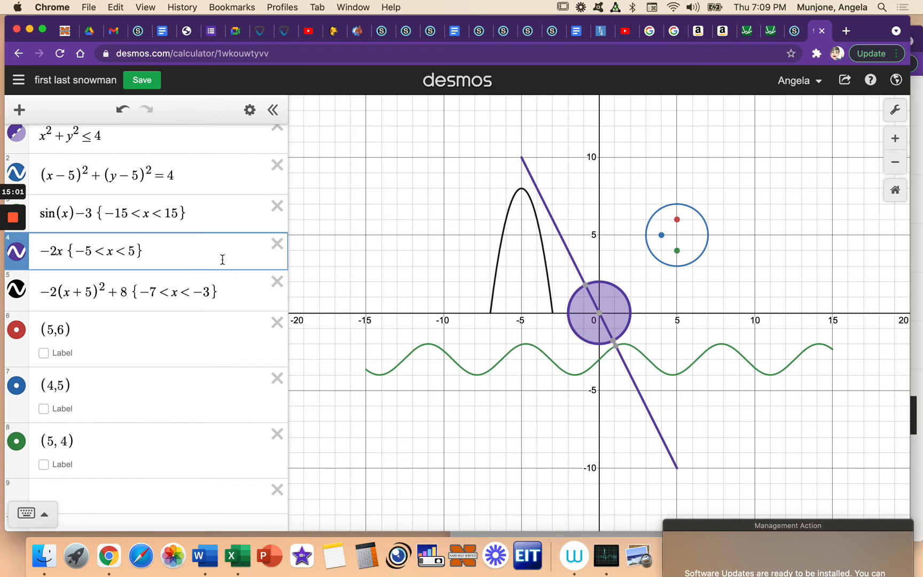
scroll(222, 257, down, 2)
scroll(222, 259, up, 3)
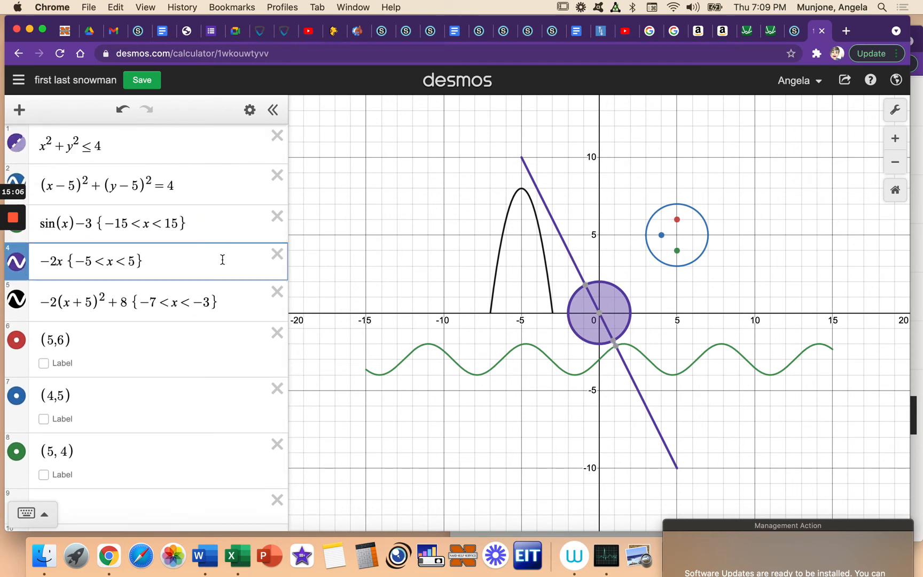
scroll(223, 259, down, 2)
scroll(229, 272, up, 3)
click(550, 357)
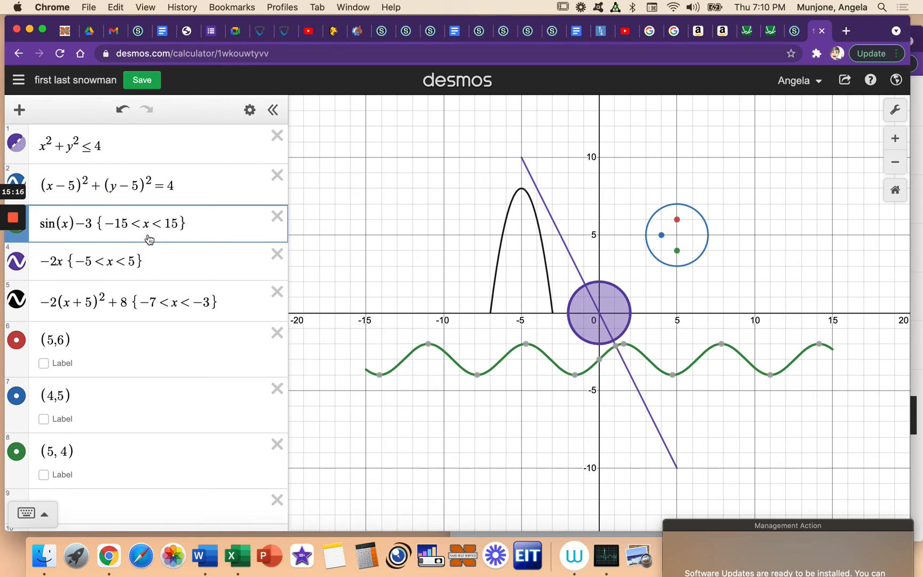
Step: Examine the expression list's editing mode, and match the straight line and the filled circle to their expressions
click(250, 111)
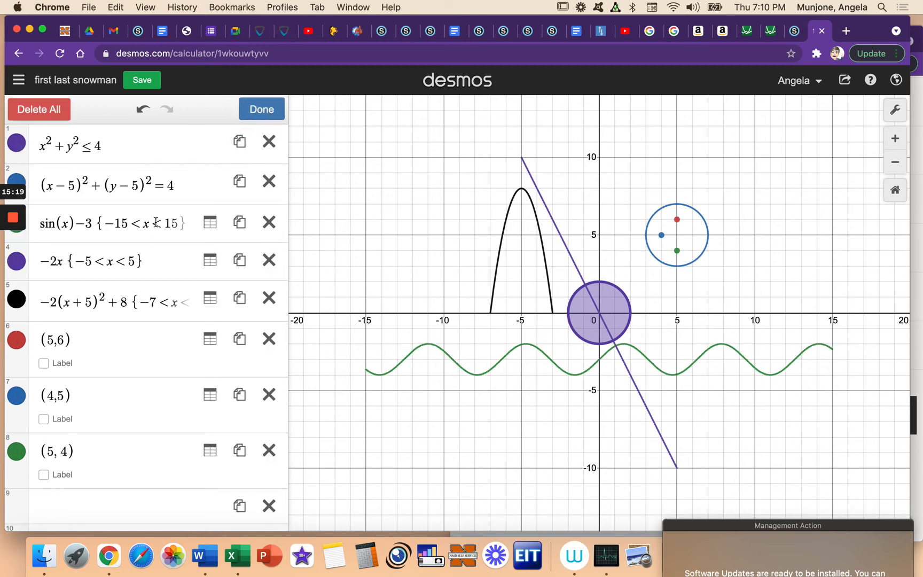
mouse_move(14, 243)
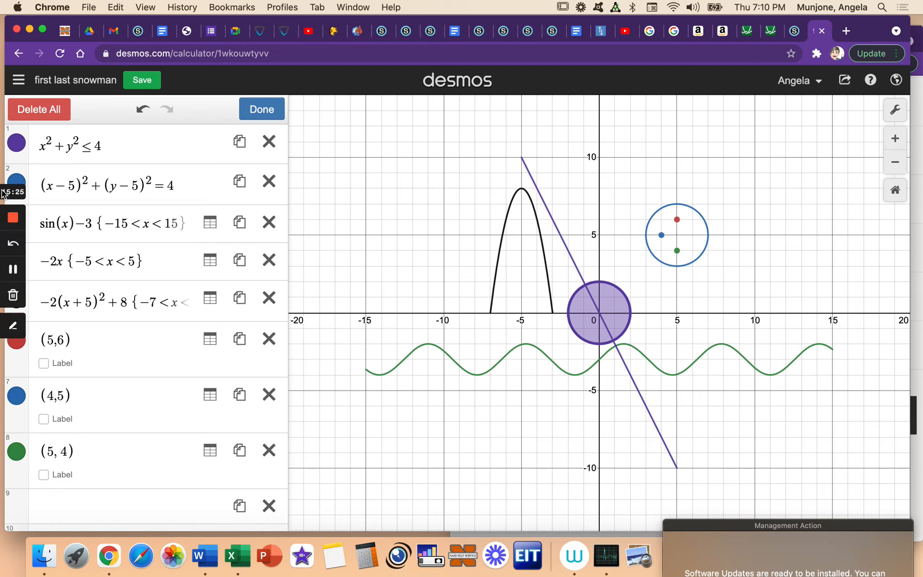
click(70, 183)
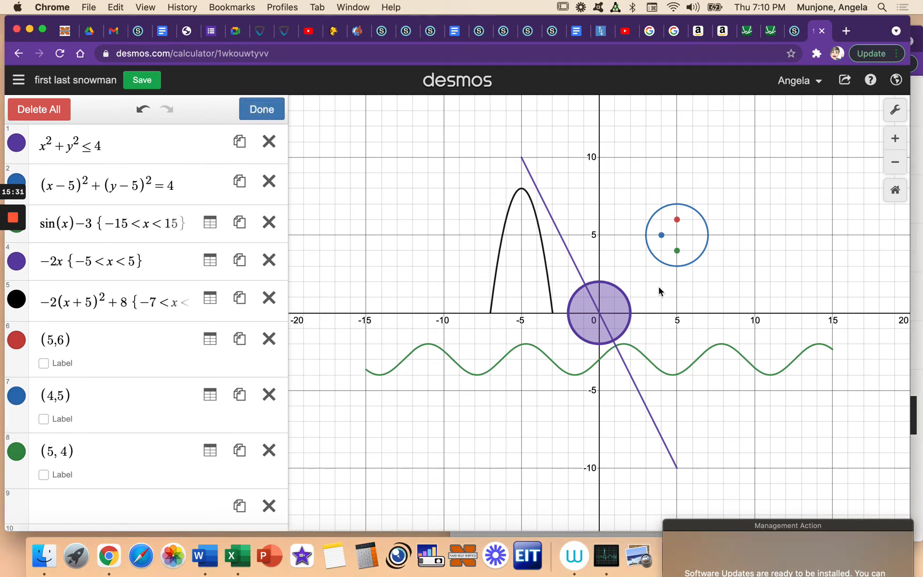
click(577, 269)
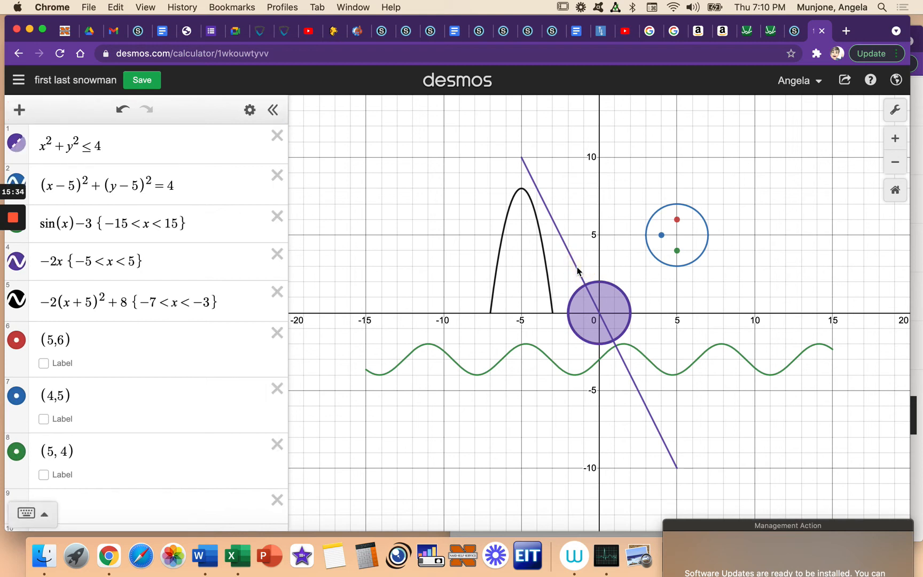
click(576, 269)
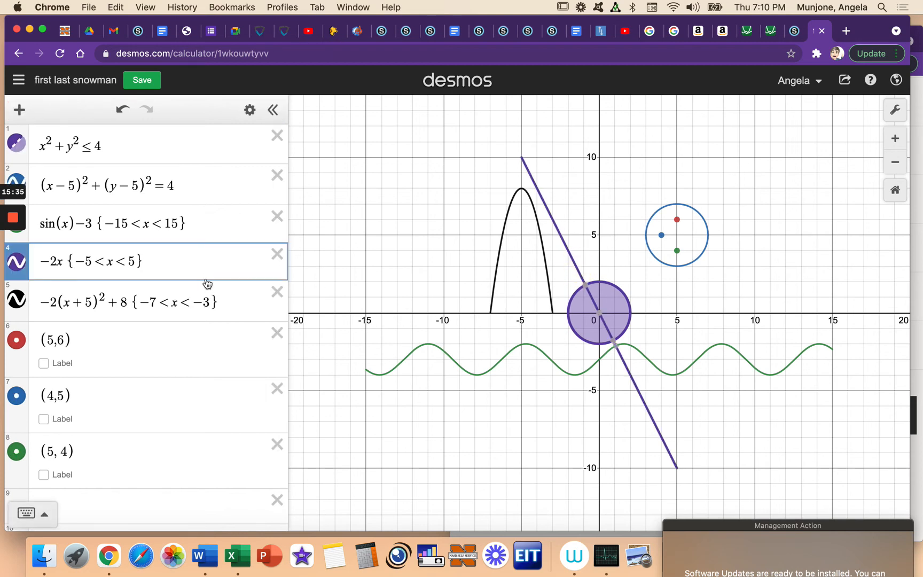
click(248, 110)
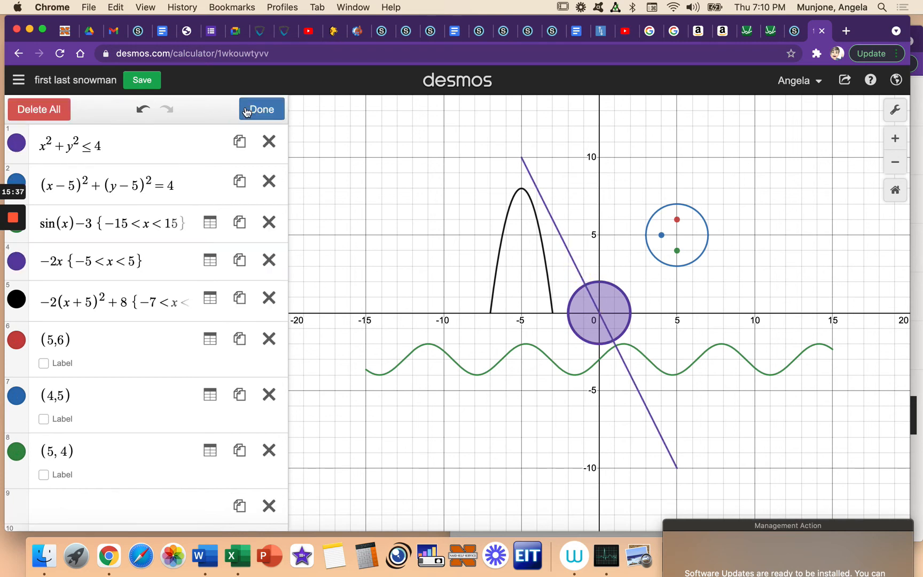
click(247, 110)
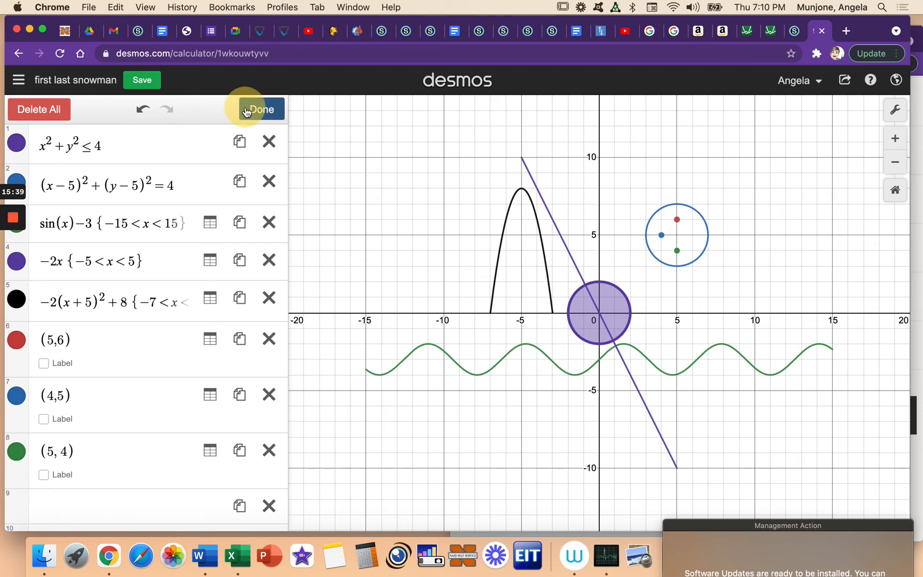
click(45, 159)
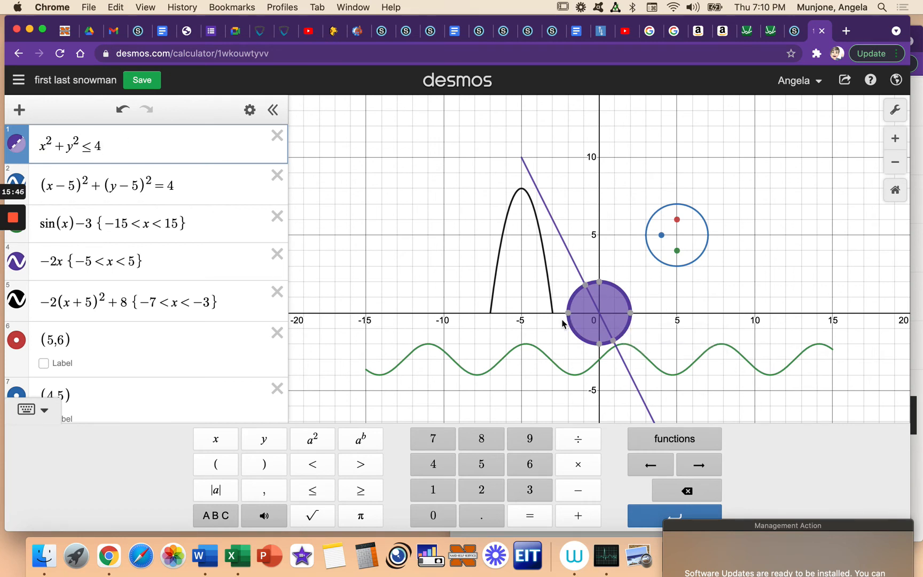
Step: Examine the line and fill style options of the filled circle x² + y² ≤ 4, and return to the normal expression list
click(247, 110)
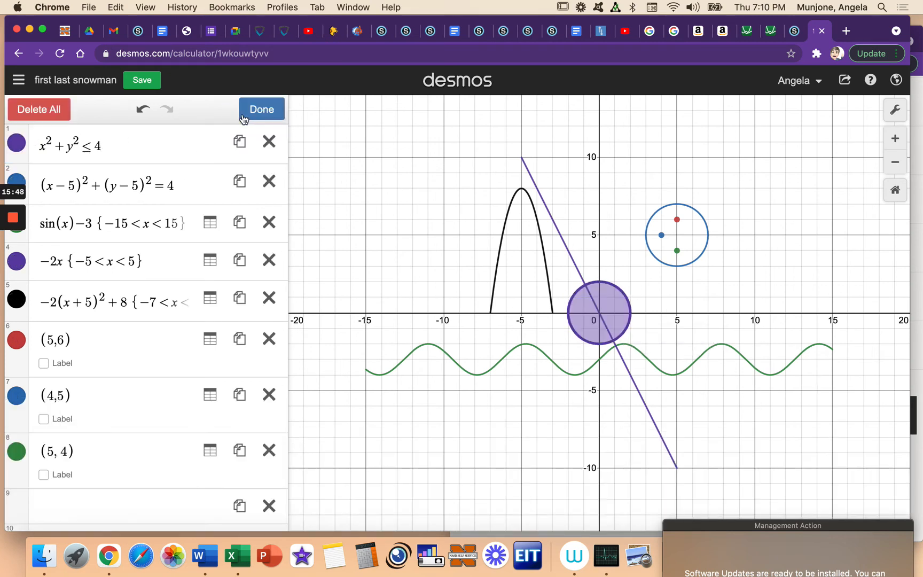
click(17, 145)
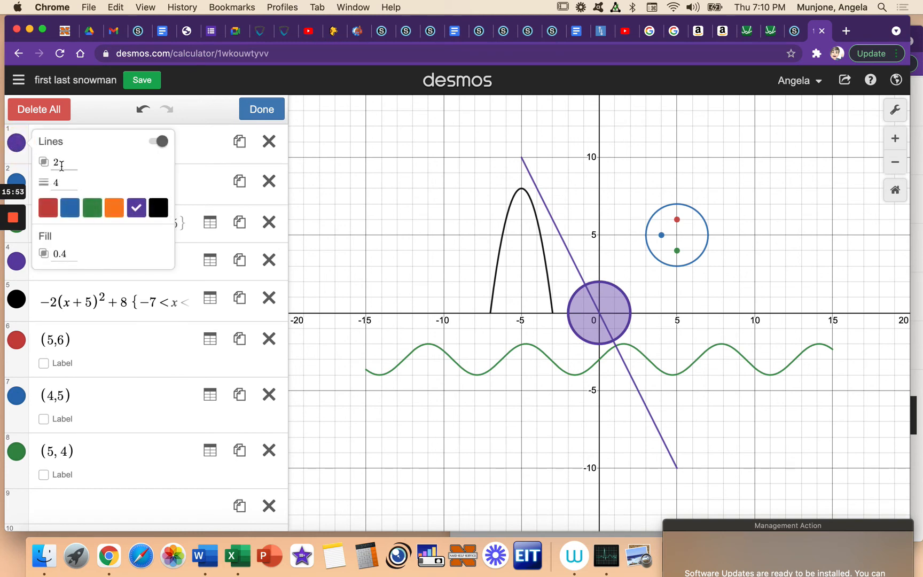
click(20, 149)
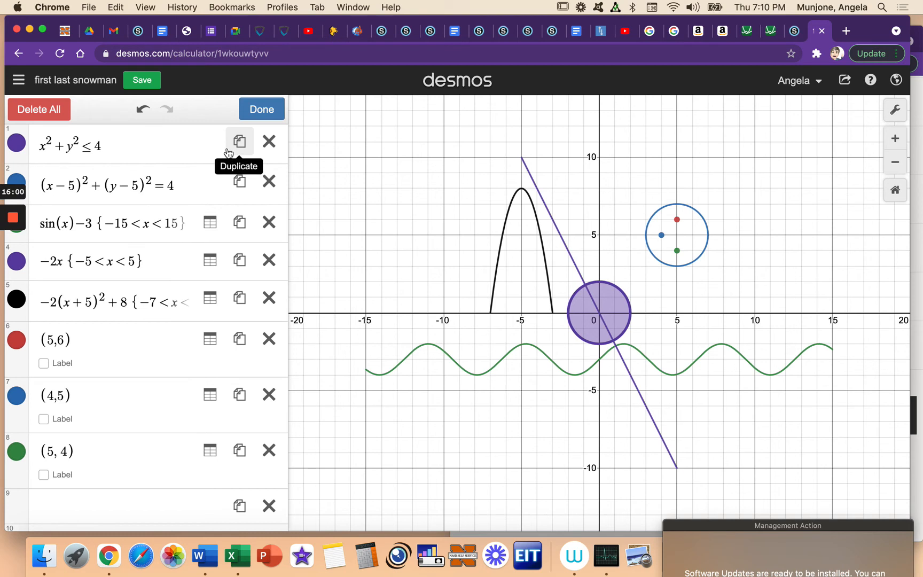
click(18, 143)
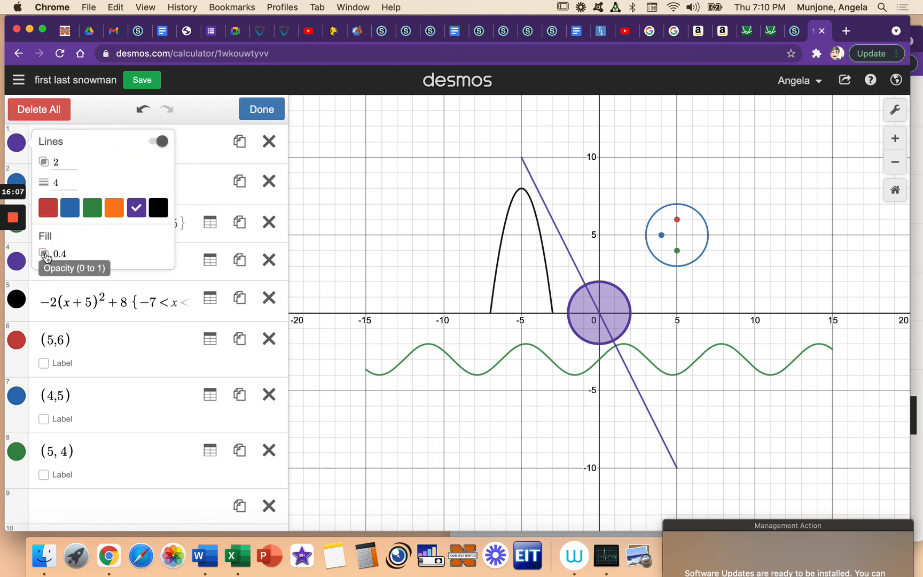
click(18, 144)
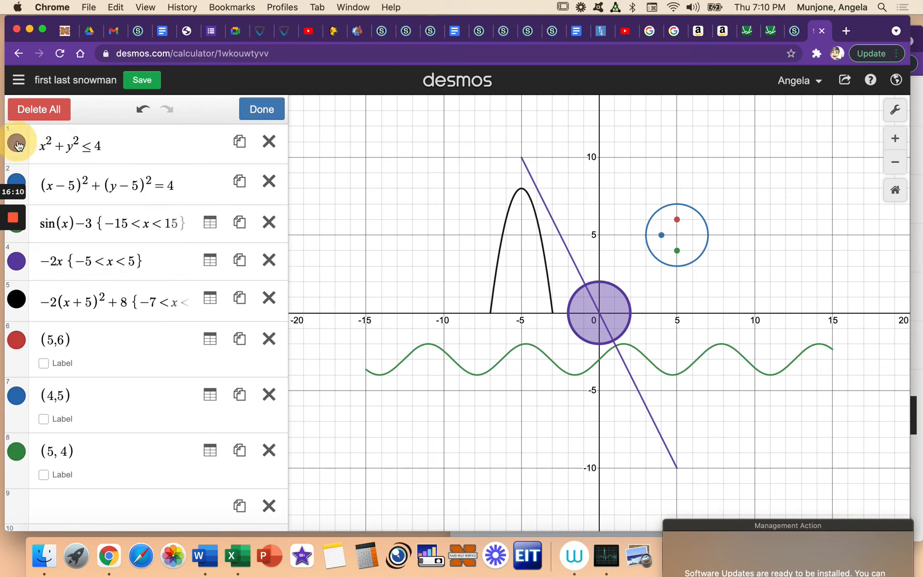
click(573, 301)
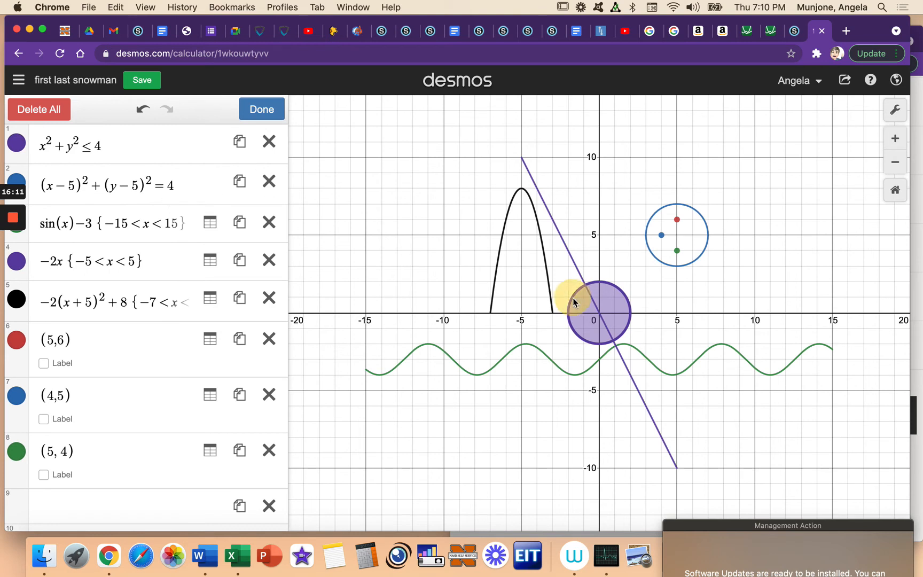
click(573, 300)
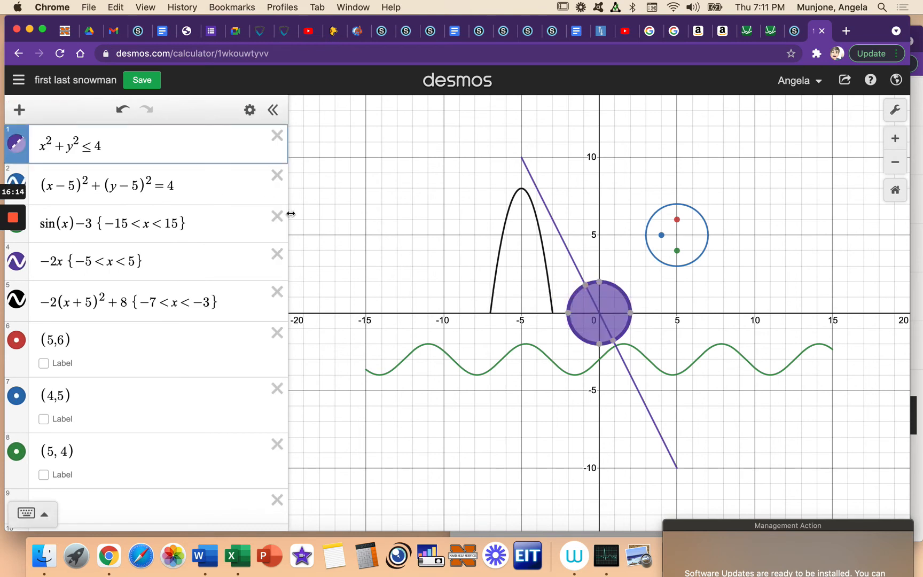
Step: Hide and show the filled circle x² + y² ≤ 4 several times, leaving it shown
click(16, 145)
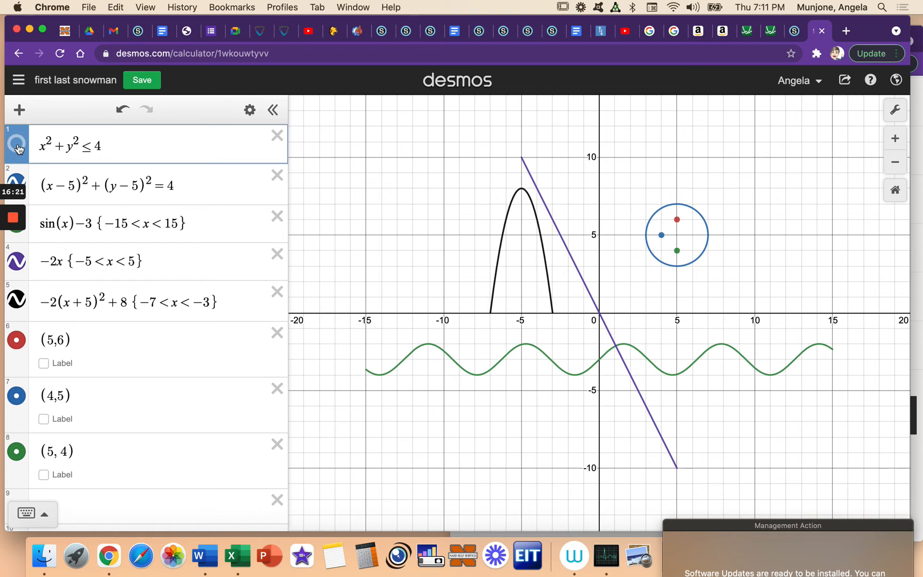
click(17, 145)
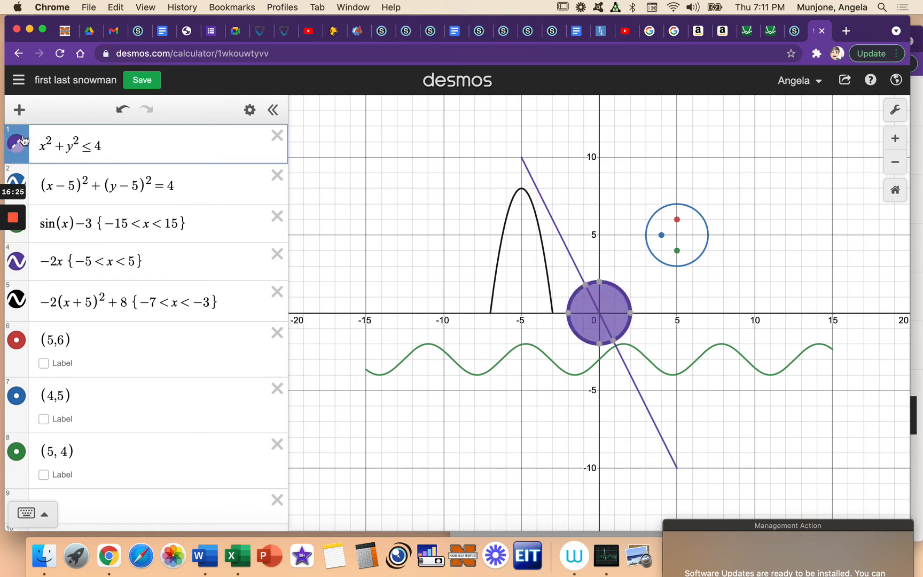
click(16, 149)
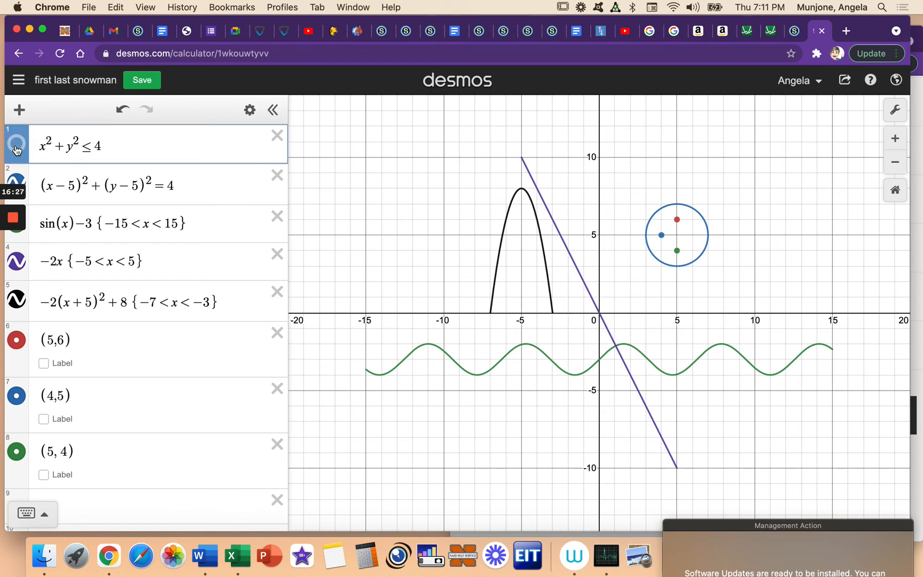
click(16, 148)
click(17, 148)
click(17, 148)
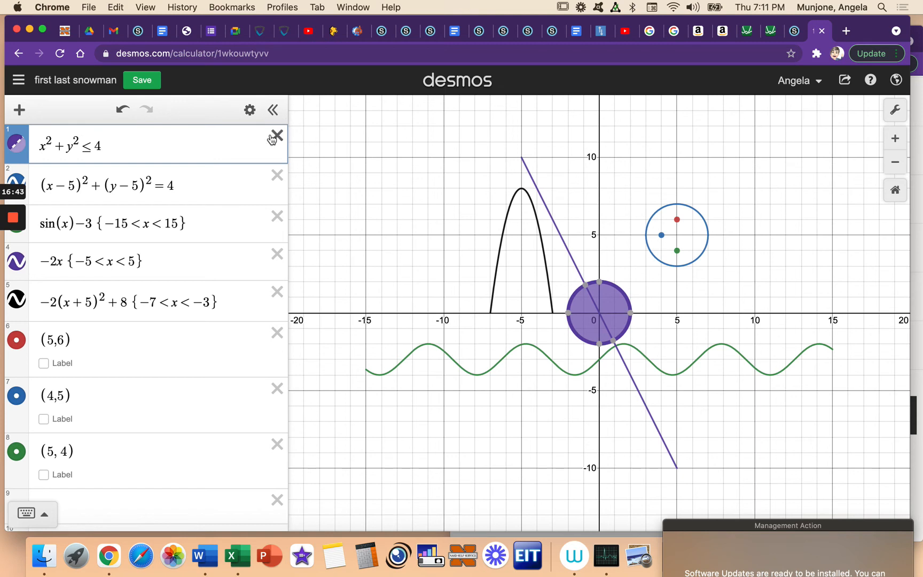
click(15, 143)
click(16, 144)
Step: Give the line −2x {−5 < x < 5} a dotted style with a thickness of 4, and save the graph
click(561, 234)
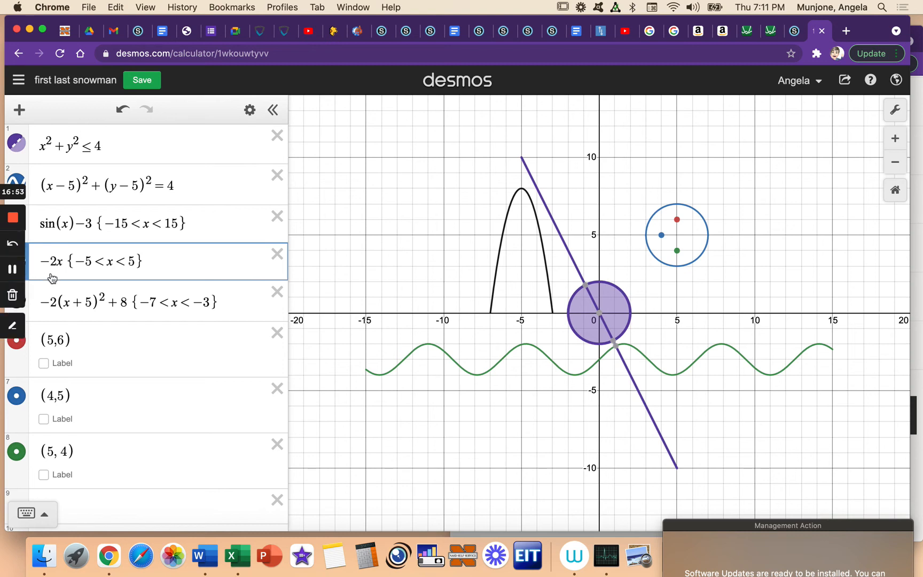
click(250, 111)
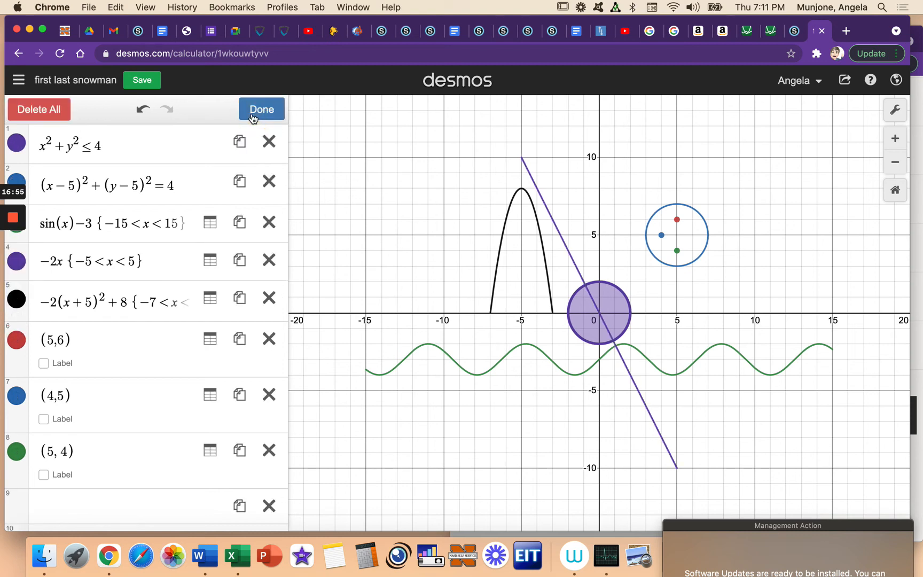
click(14, 271)
click(13, 271)
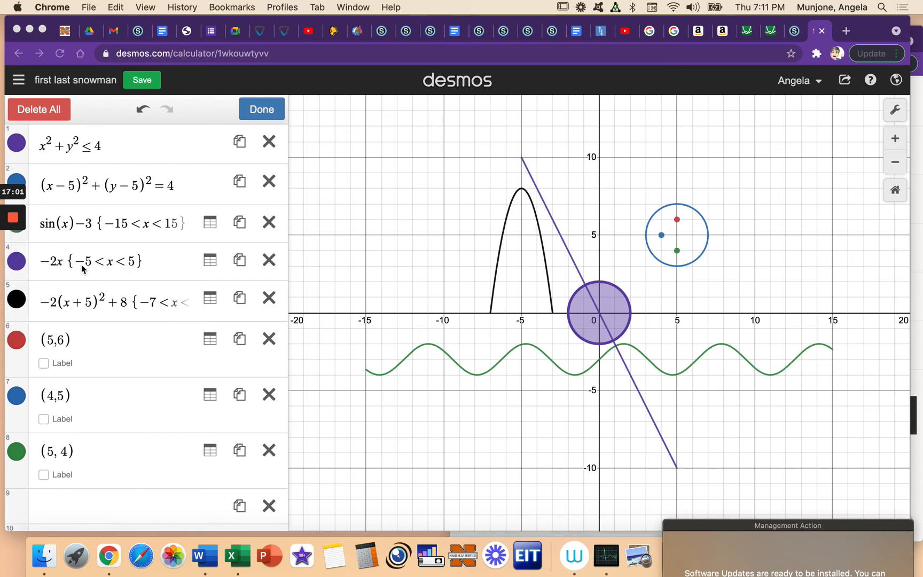
drag(381, 25, 443, 25)
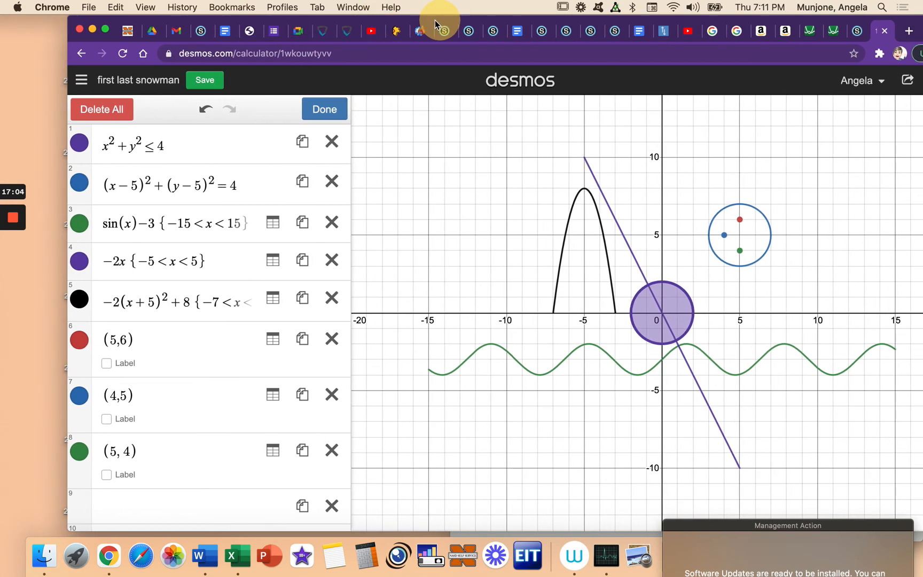
click(80, 263)
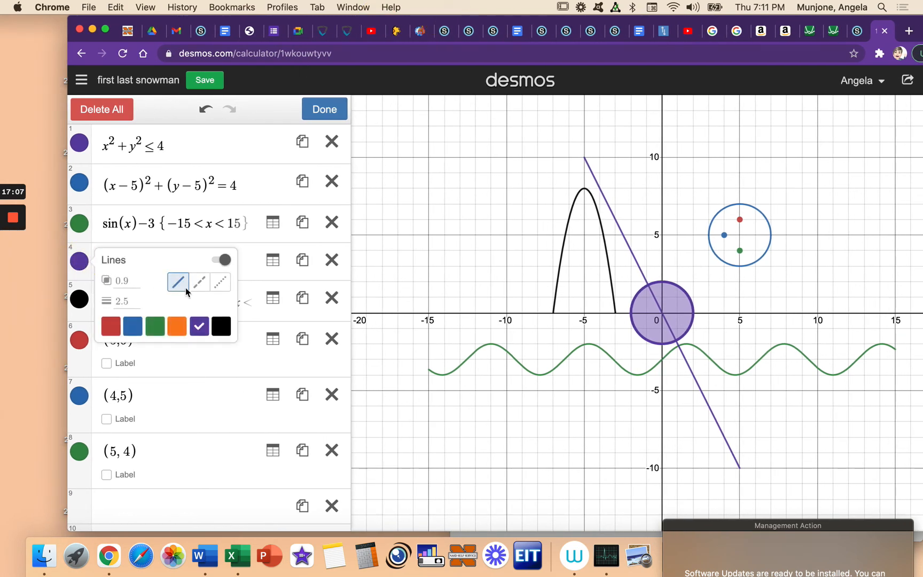
click(221, 286)
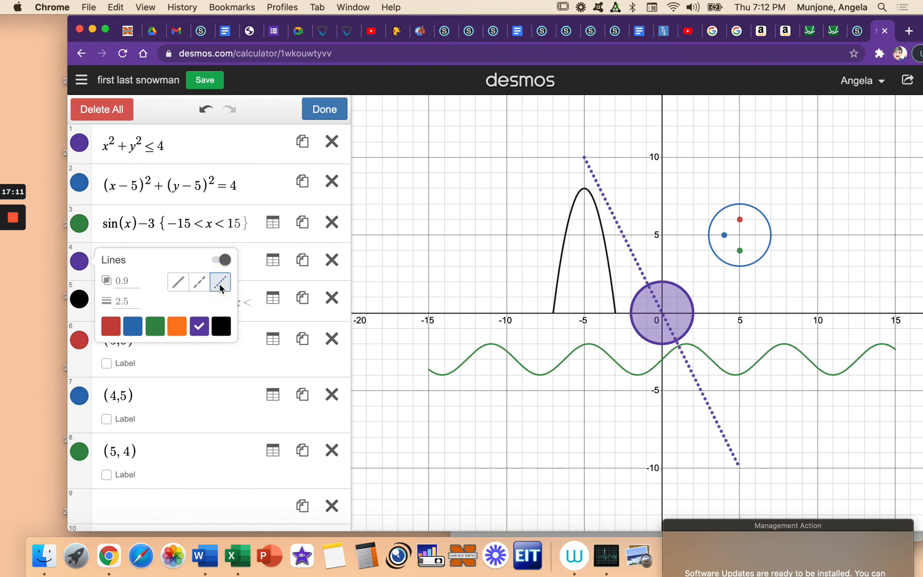
click(126, 301)
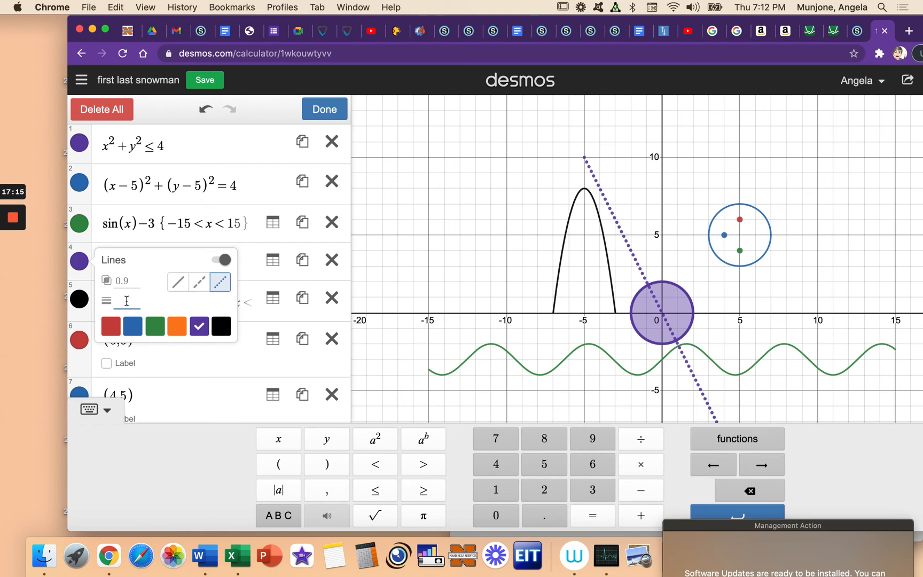
text(4)
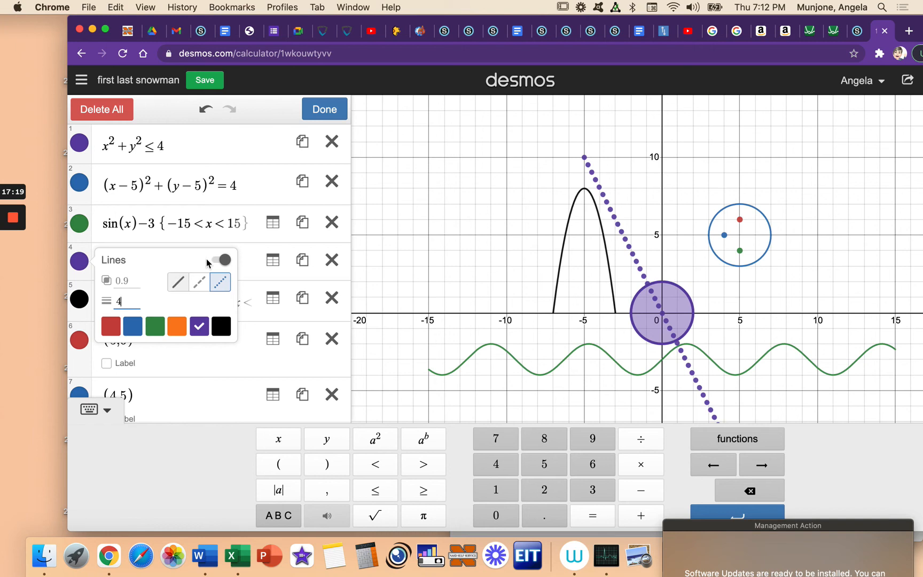
click(79, 261)
click(327, 112)
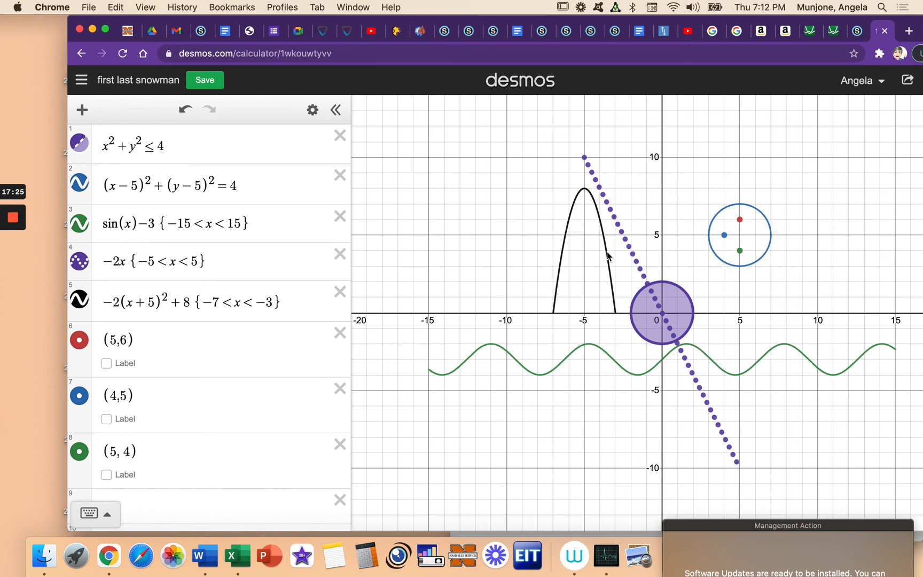
click(203, 81)
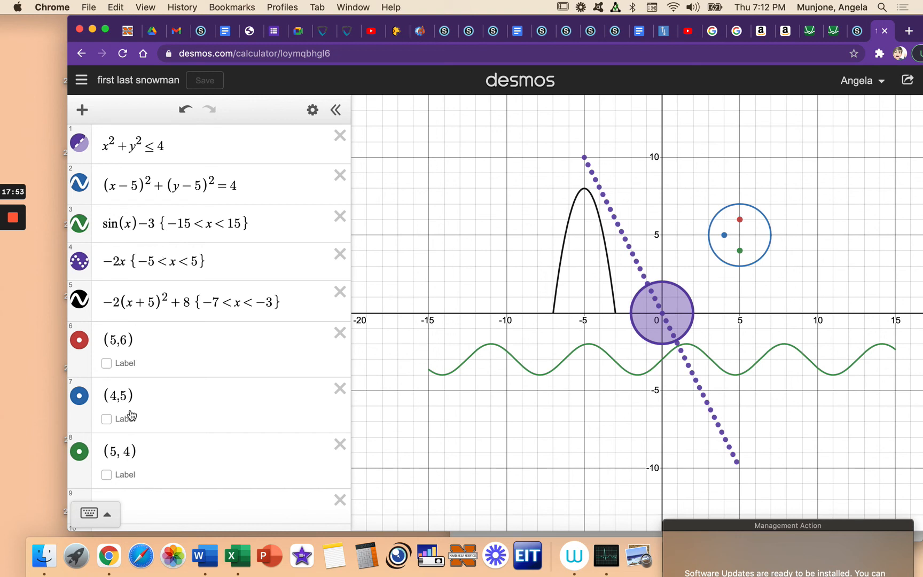
Step: Examine the on-screen math keypad and its list of trigonometric functions, and hide the keypad again
click(90, 513)
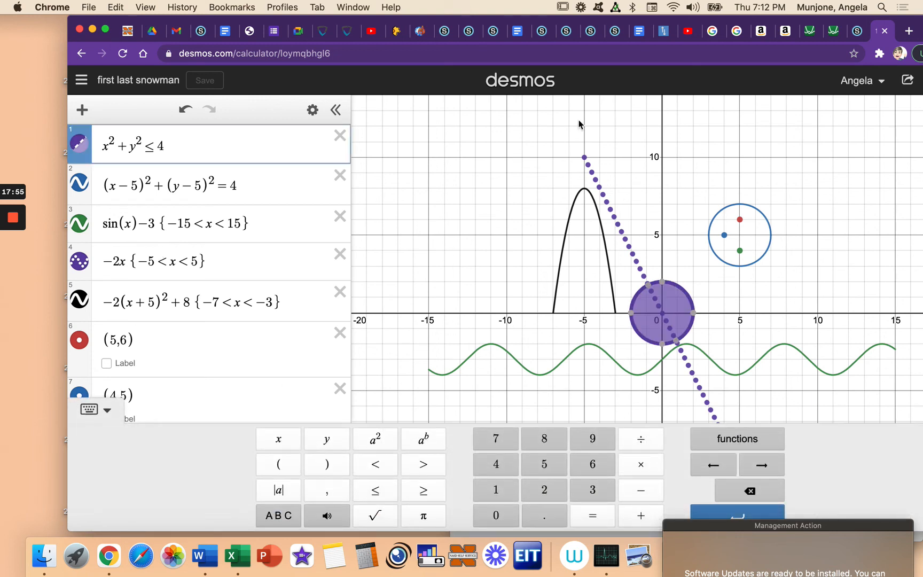
drag(571, 21, 515, 19)
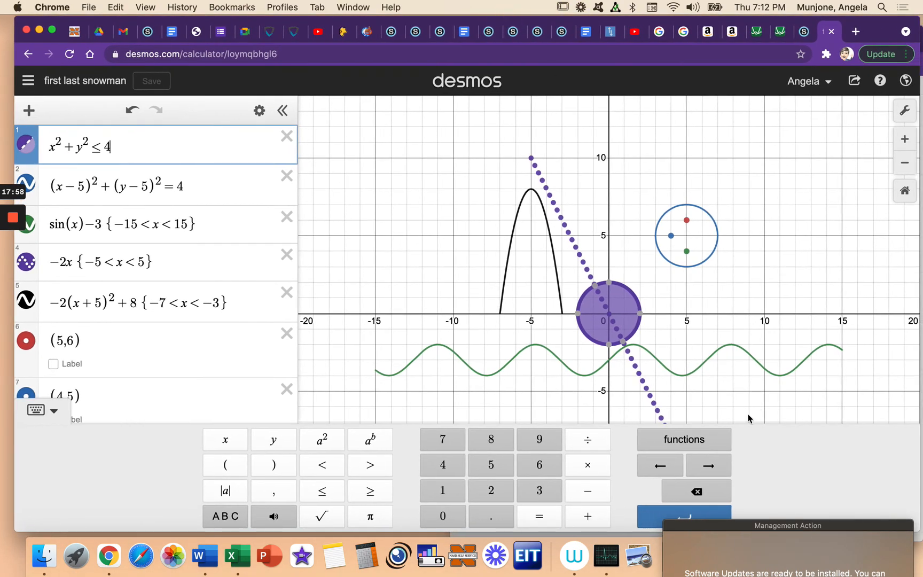
click(680, 440)
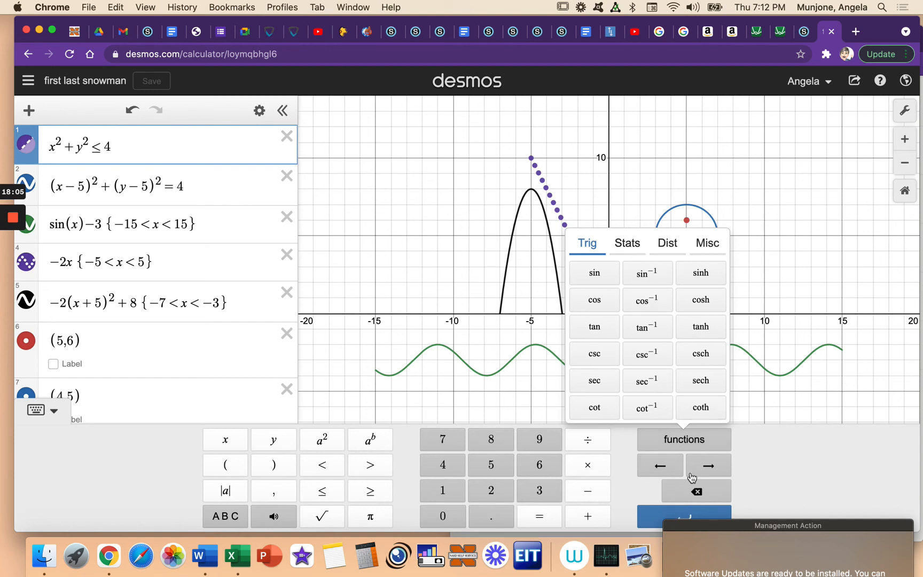
click(710, 441)
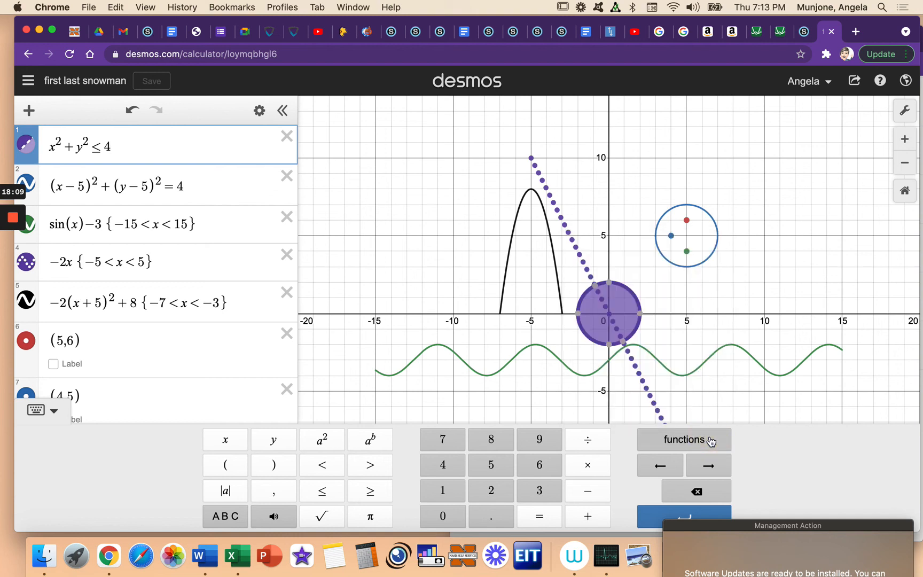
click(51, 407)
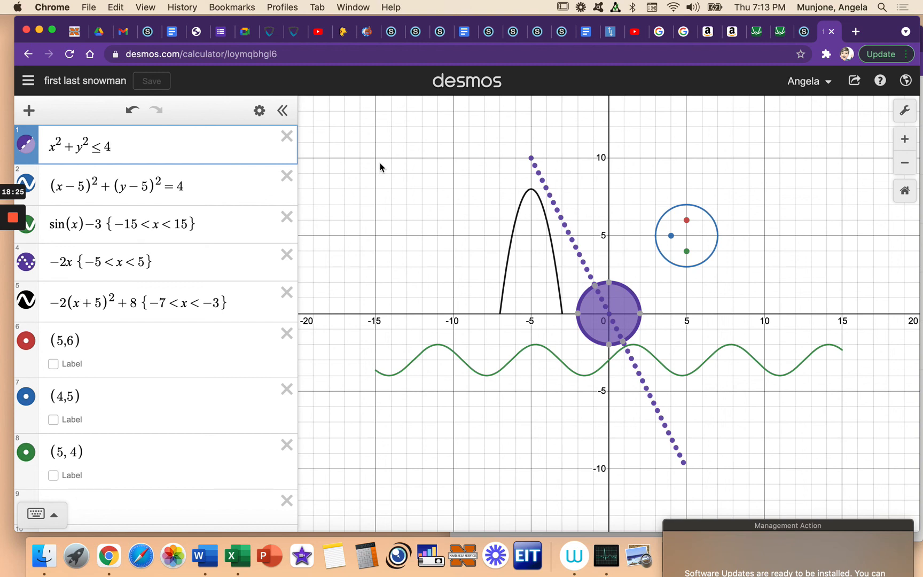
Step: Review the Desmos Activity assignment's submission instructions in Schoology, and select the snowman graph's web address for the required link
click(803, 31)
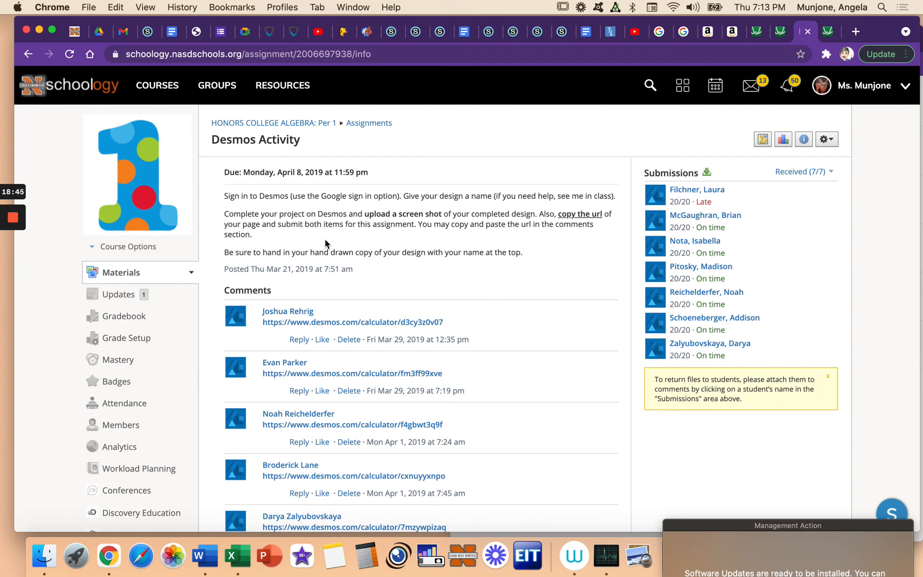
click(828, 31)
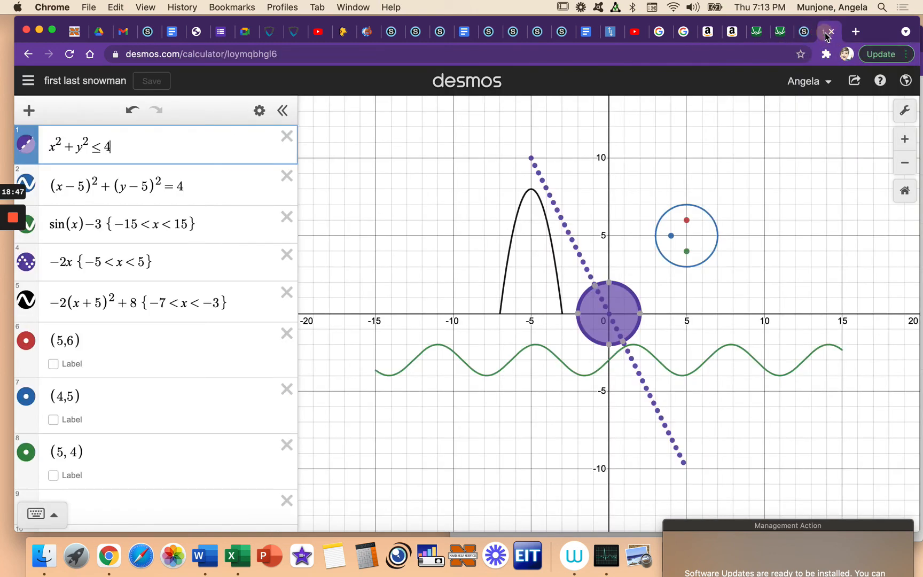
click(235, 54)
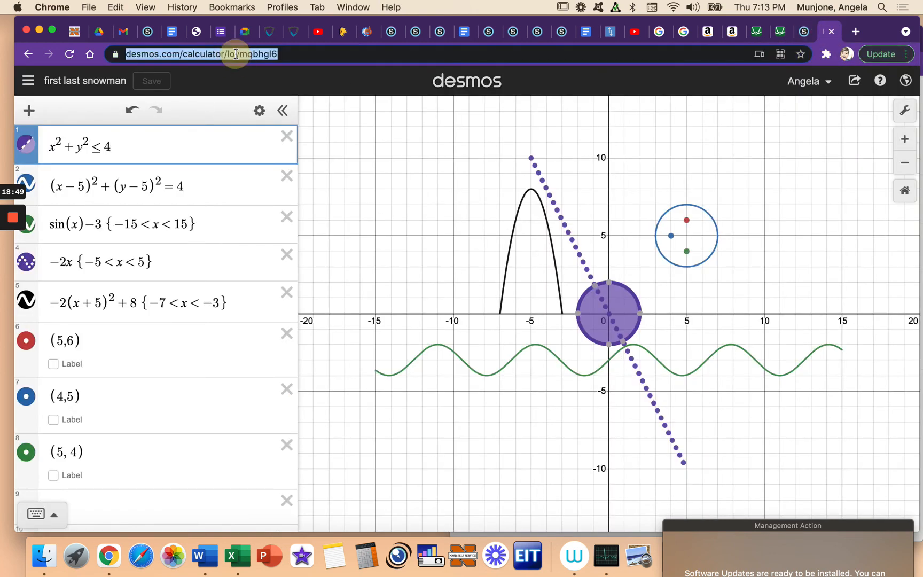
click(803, 33)
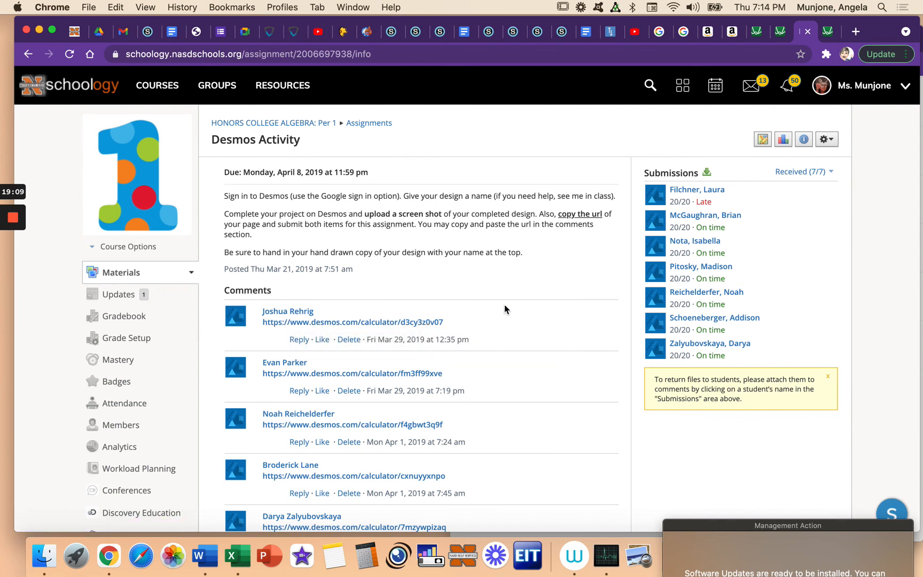
Step: Open the Stained Glass Window graph linked in the assignment comments, examine its design and domain-restricted expressions, and return to the assignment
click(387, 375)
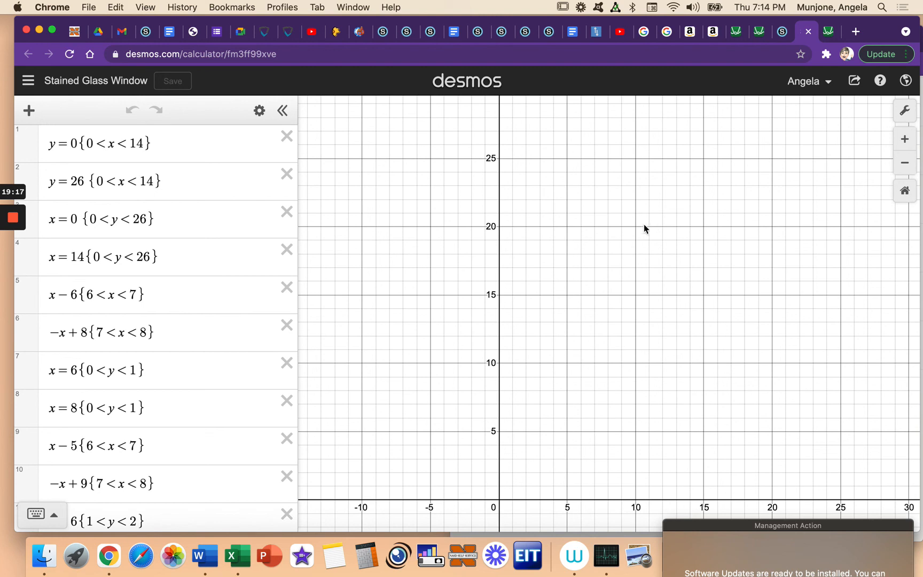
drag(569, 371, 588, 315)
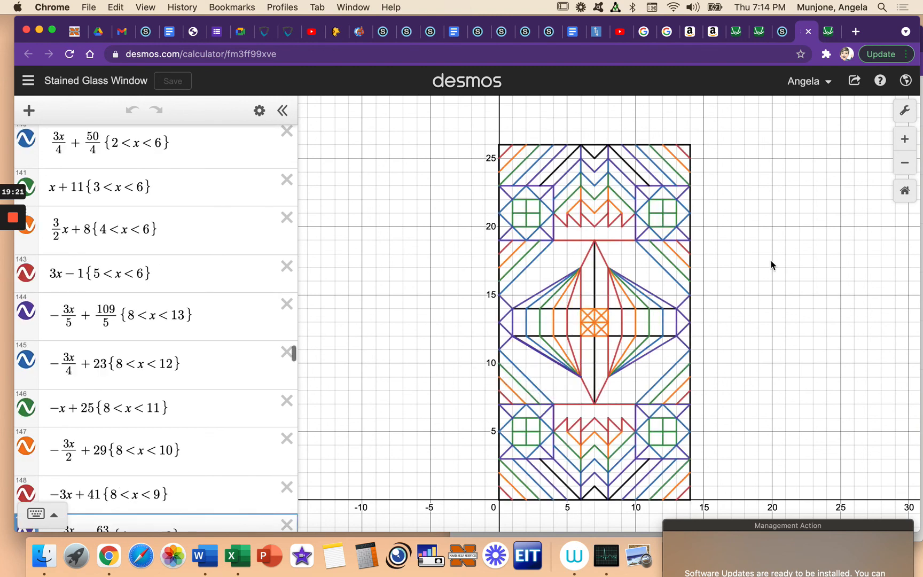
drag(749, 244, 708, 207)
scroll(180, 329, down, 10)
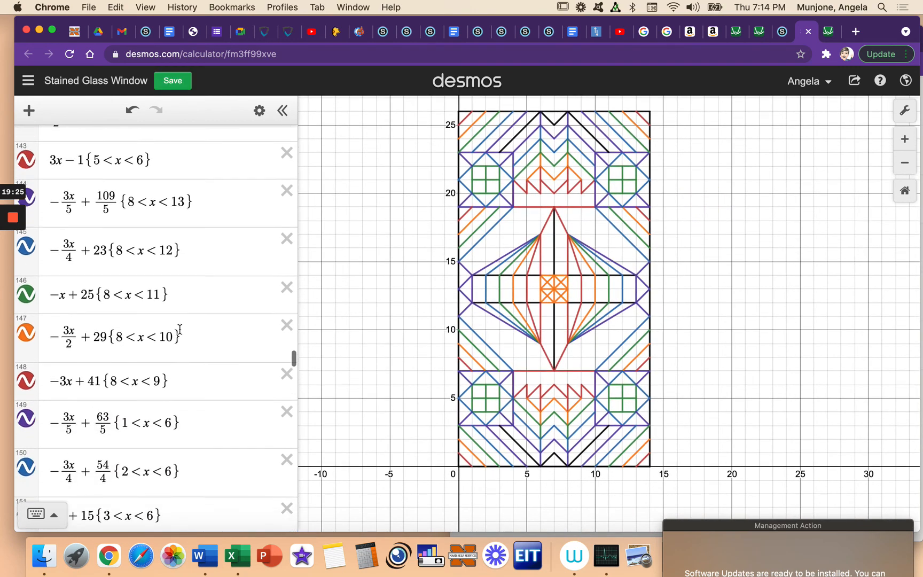
scroll(180, 329, down, 10)
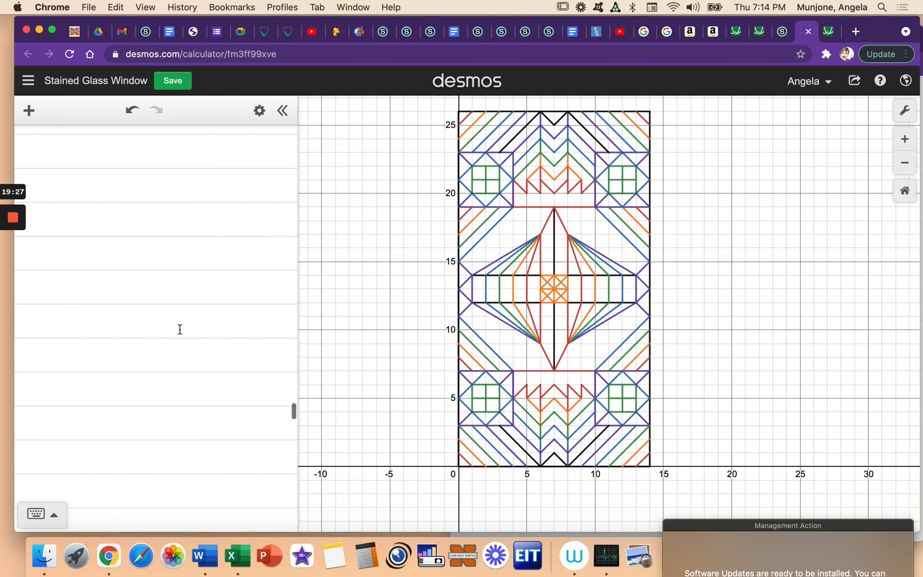
scroll(181, 334, up, 15)
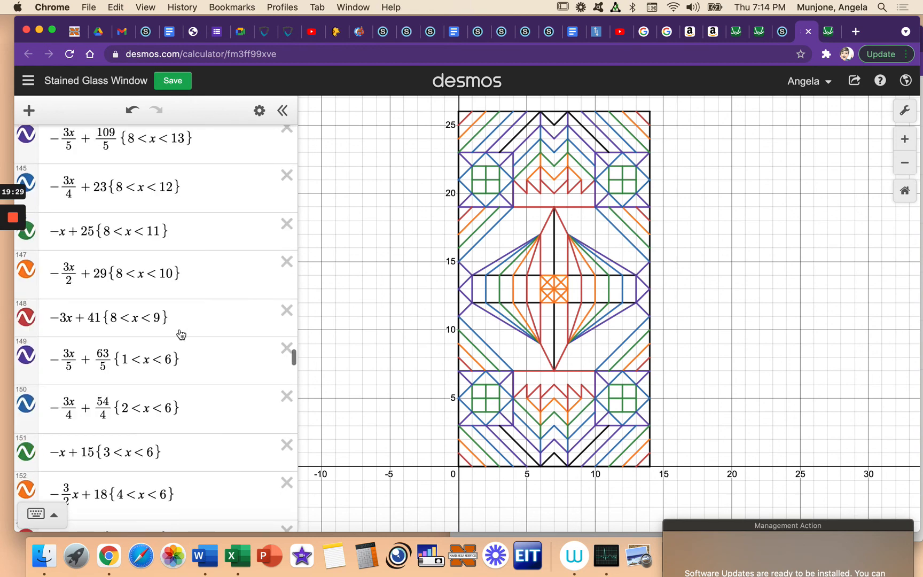
scroll(181, 334, up, 10)
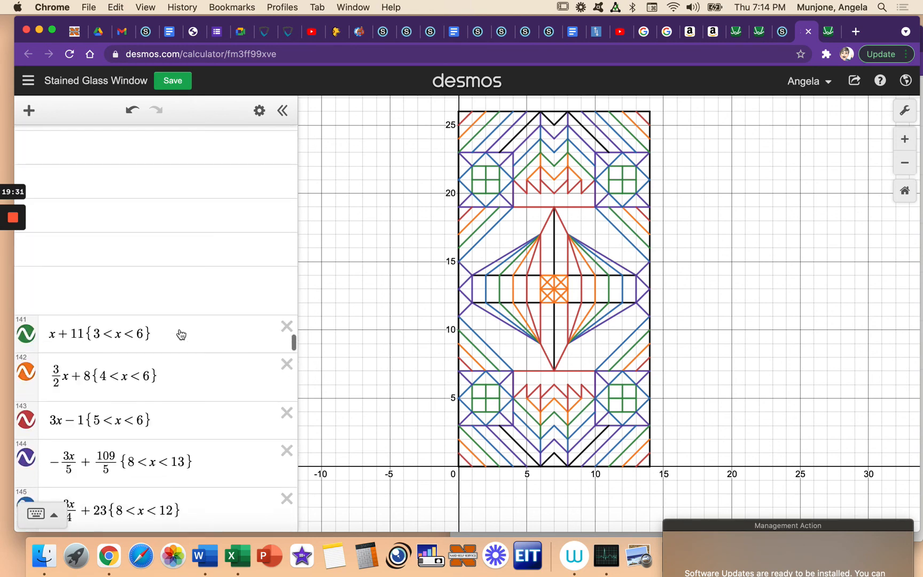
scroll(180, 331, up, 8)
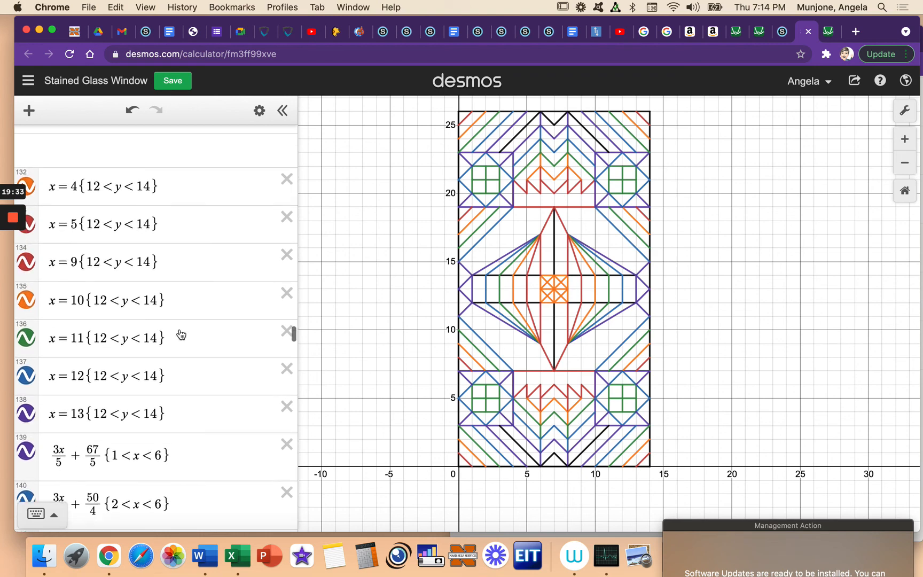
scroll(180, 331, up, 8)
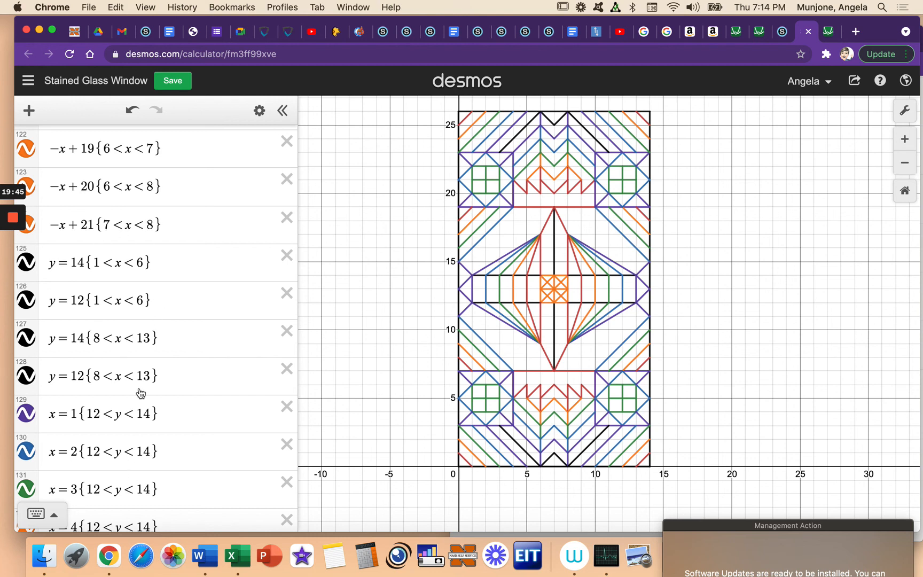
scroll(139, 396, down, 5)
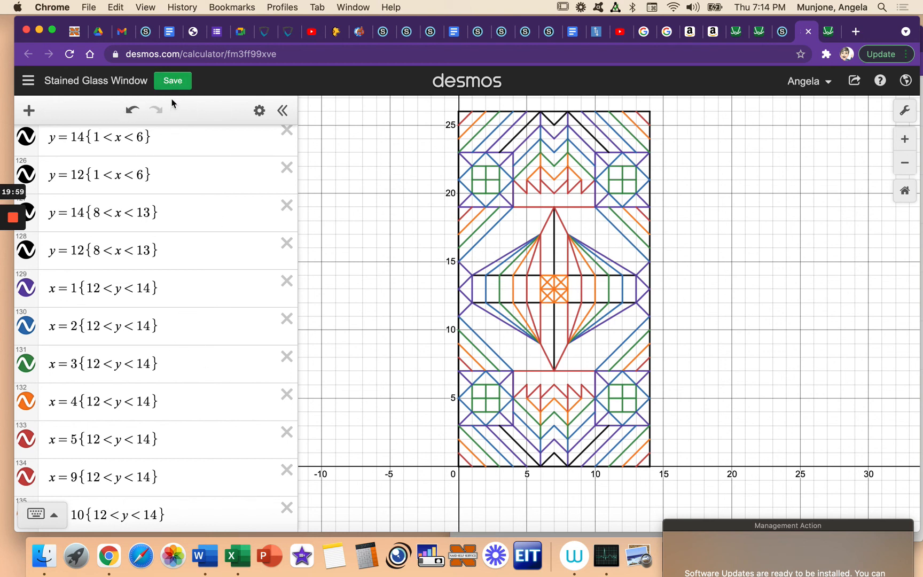
click(783, 34)
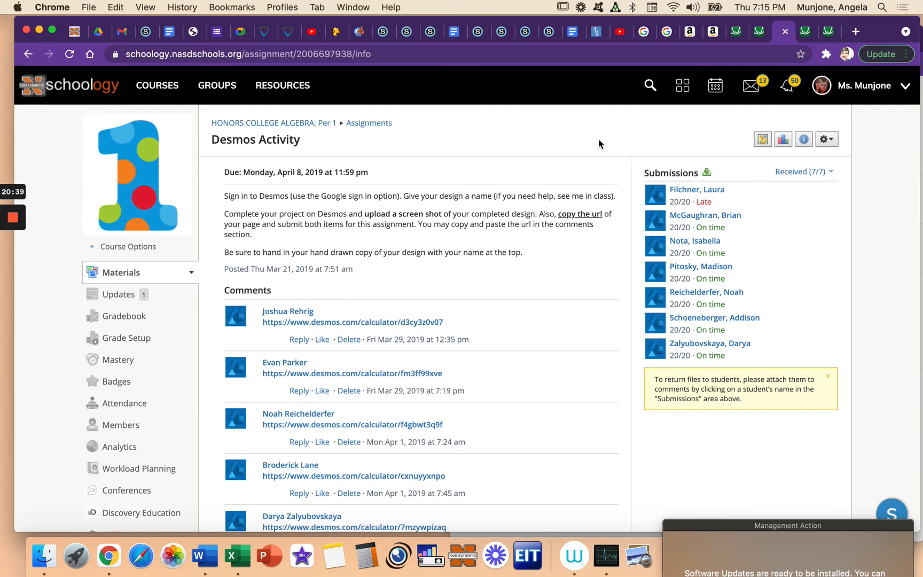
mouse_move(13, 243)
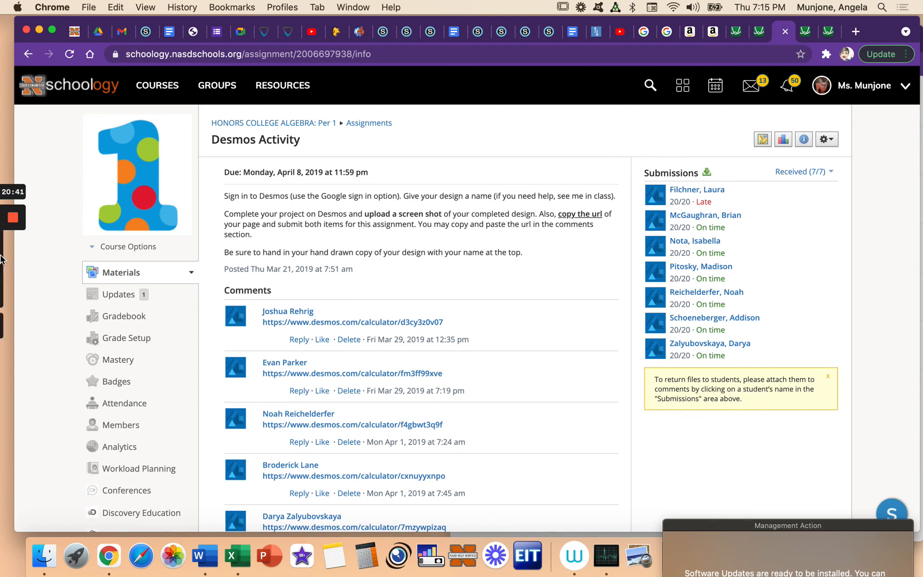